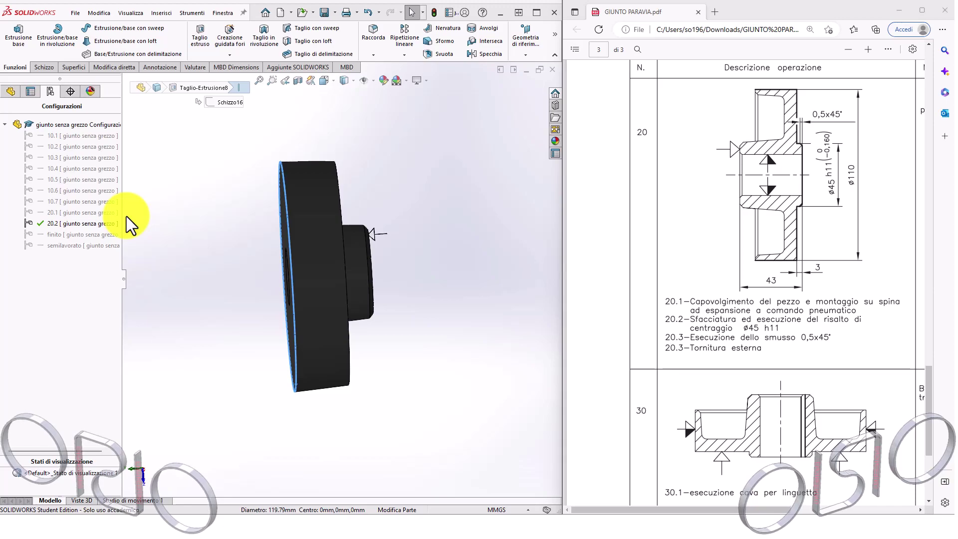
# Create a configuration named 20.3 from the ConfigurationManager's top node, after 20.2.
pyautogui.rightClick(101, 120)
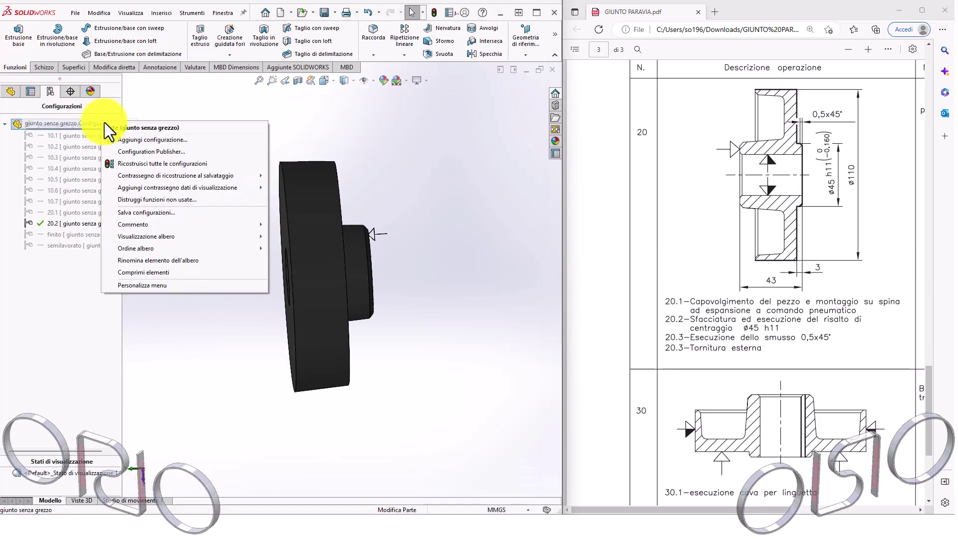
pyautogui.click(195, 133)
pyautogui.write('20.3')
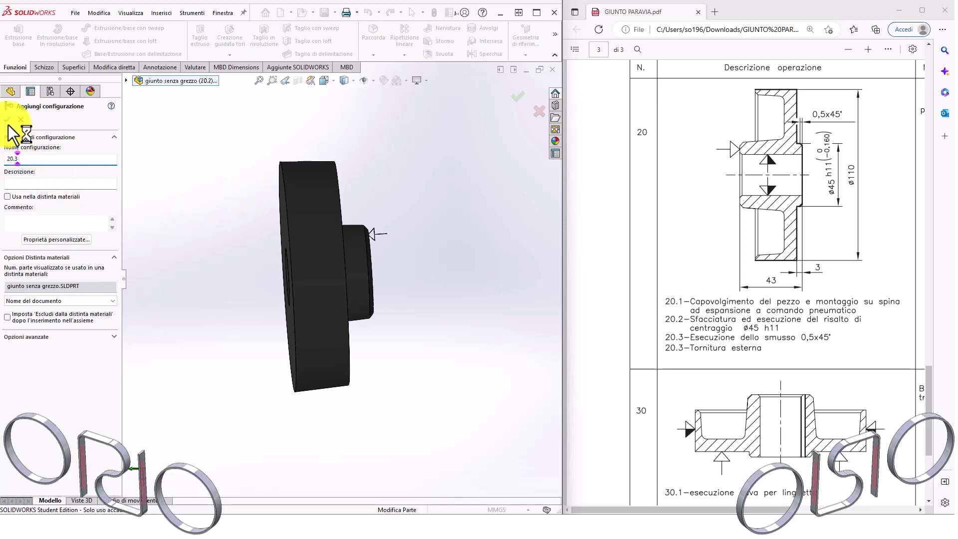
pyautogui.click(7, 119)
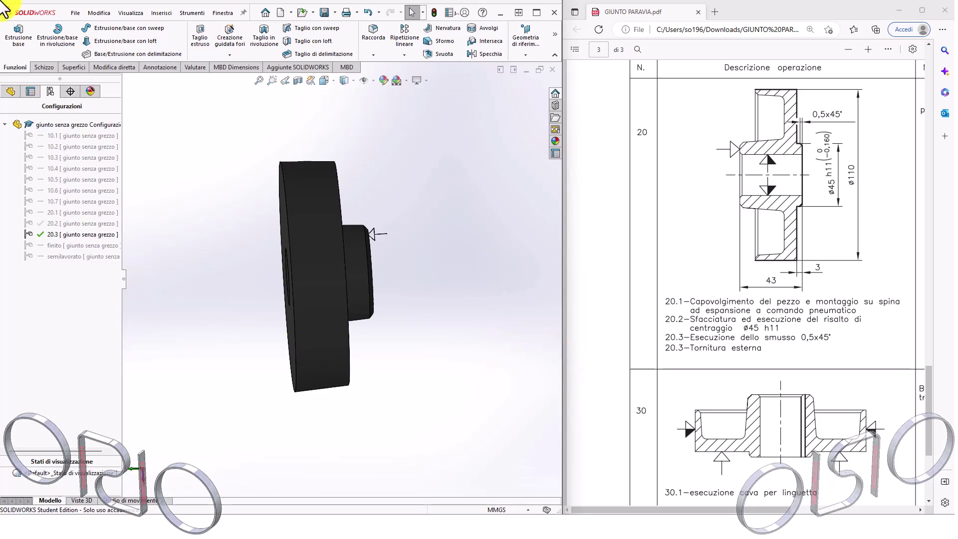
# Start a new empty sketch (Schizzo17) on Piano destro of the coupling.
pyautogui.click(9, 91)
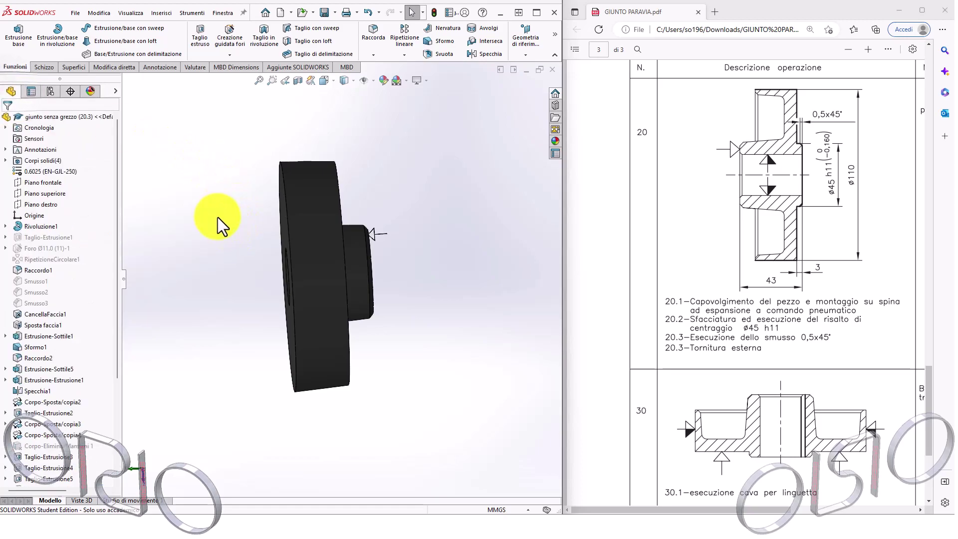
pyautogui.moveTo(218, 217)
pyautogui.mouseDown(button='middle')
pyautogui.moveTo(322, 245)
pyautogui.moveTo(320, 255)
pyautogui.mouseUp(button='middle')
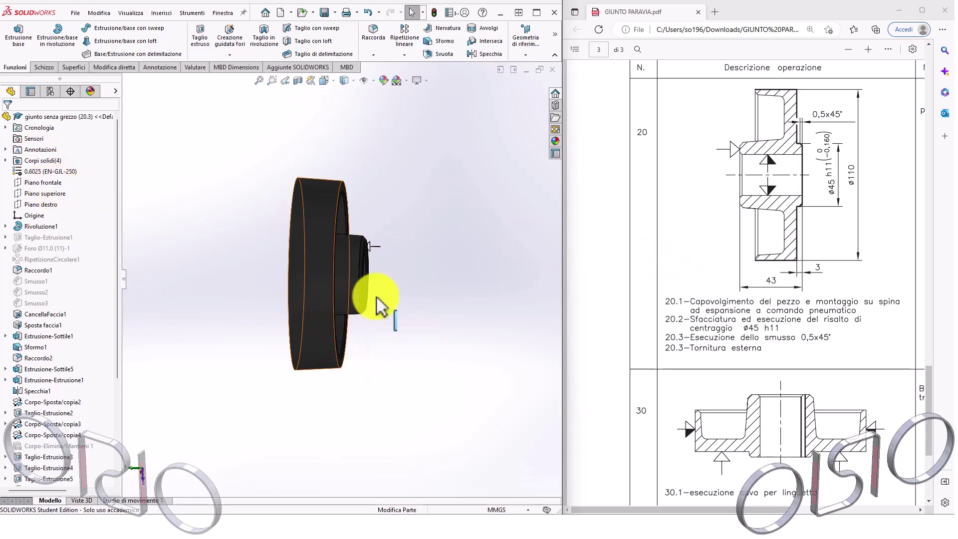
pyautogui.click(33, 185)
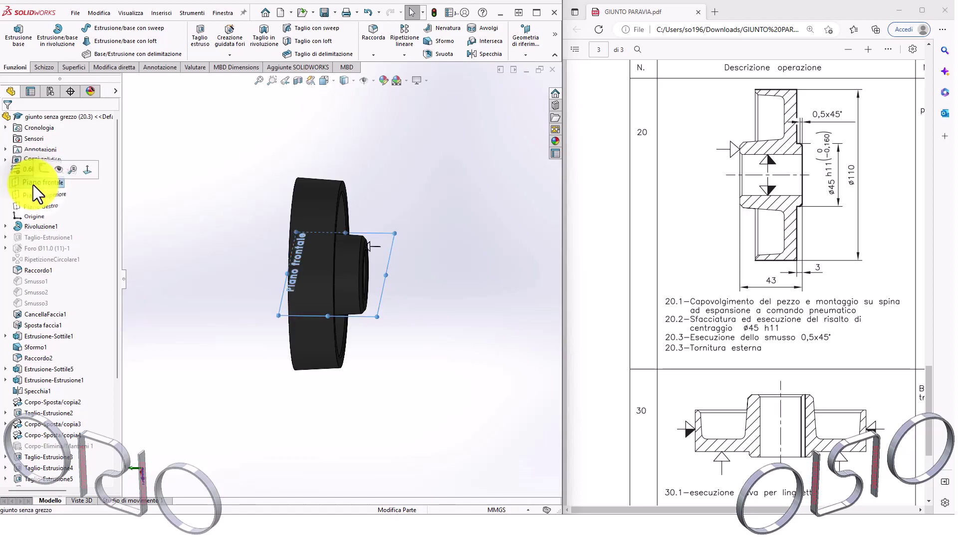
pyautogui.click(49, 204)
pyautogui.click(60, 190)
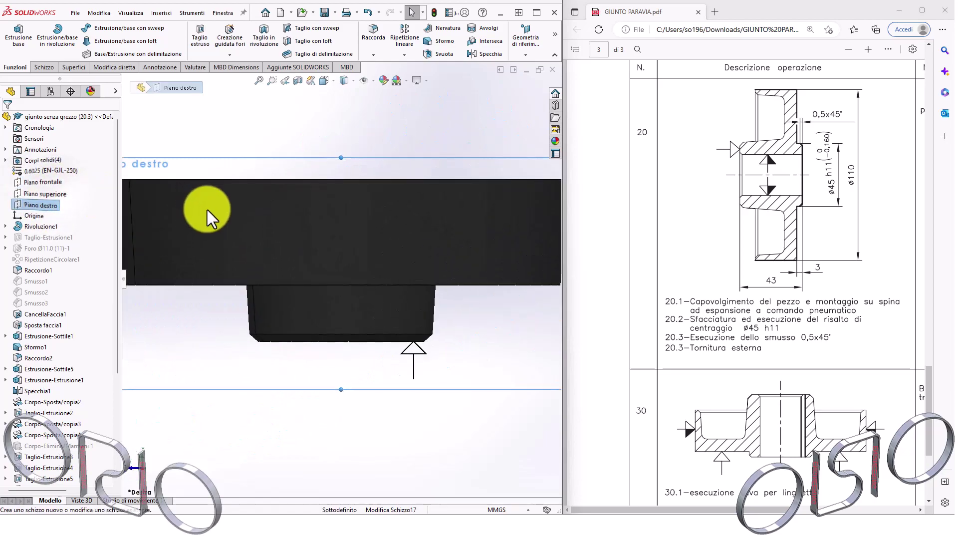
pyautogui.scroll(-1, 220, 209)
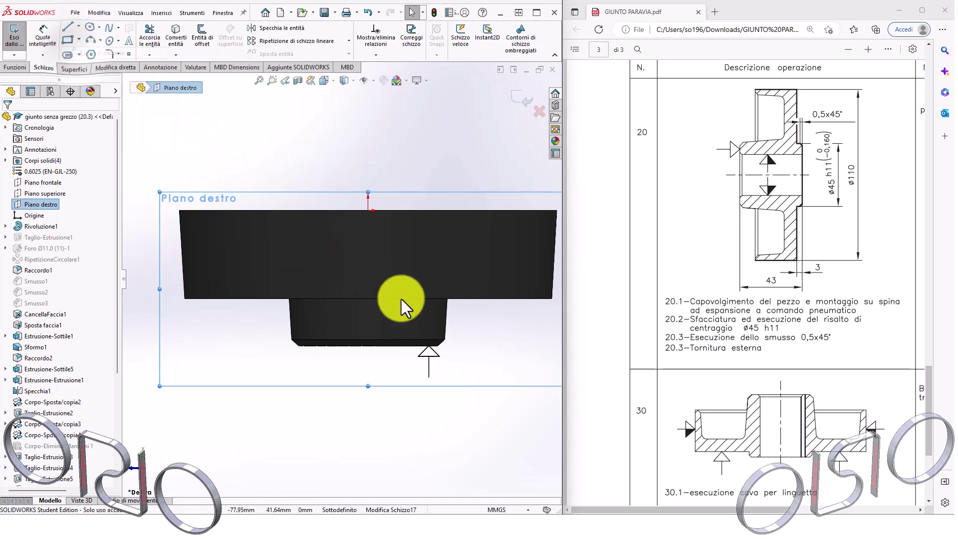
# Draw a short vertical axis line starting at the sketch origin.
pyautogui.press('l')
pyautogui.click(368, 210)
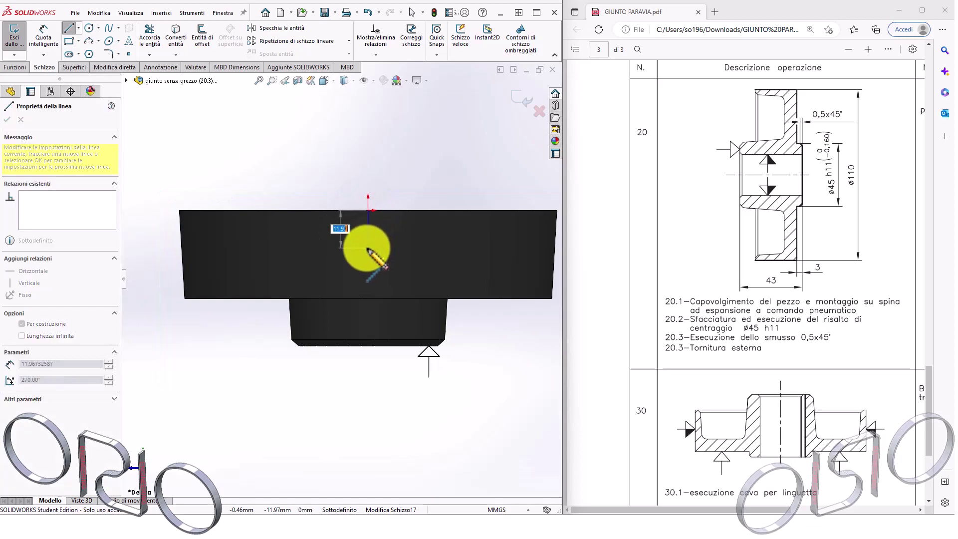
pyautogui.press('Escape')
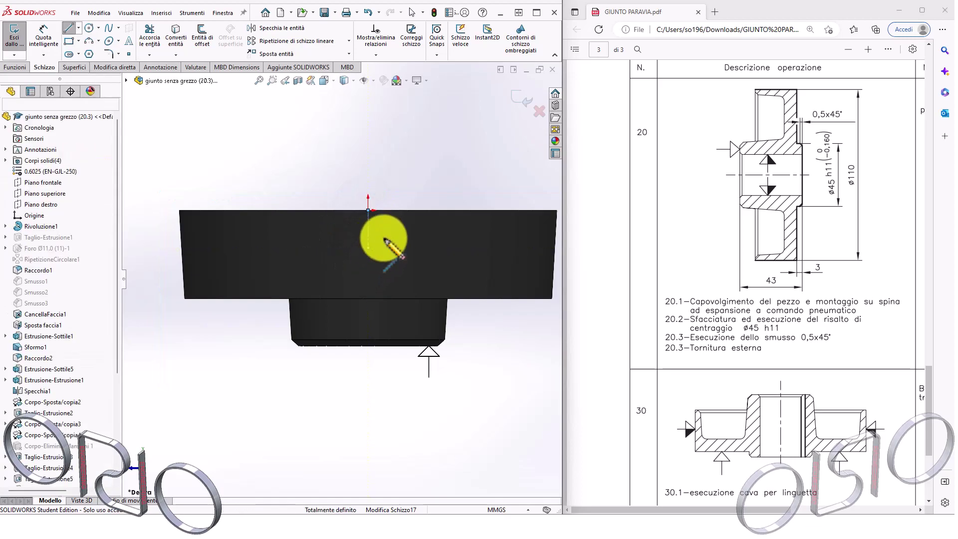
pyautogui.click(385, 240)
pyautogui.press('Escape')
# Trace the part's top and left outer edges with a horizontal and vertical line.
pyautogui.click(68, 29)
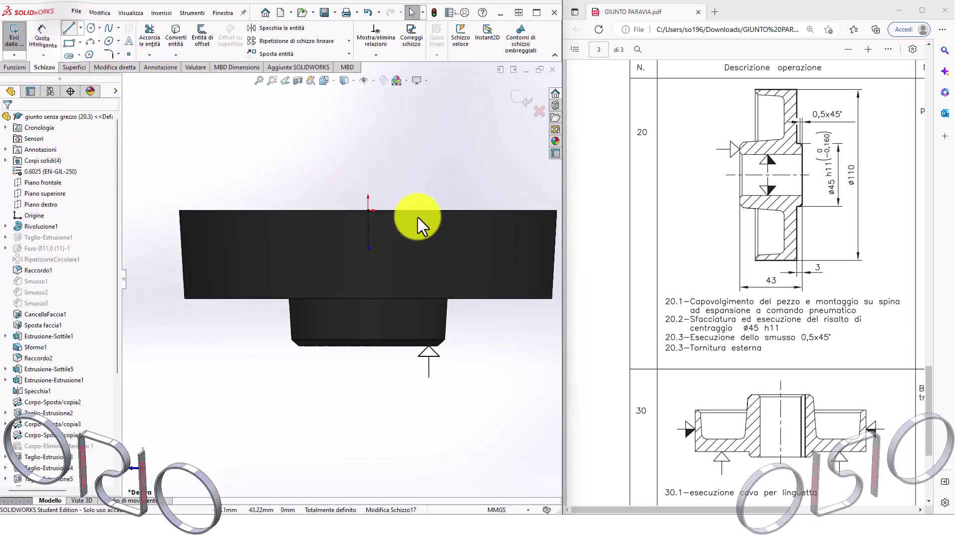
pyautogui.click(368, 211)
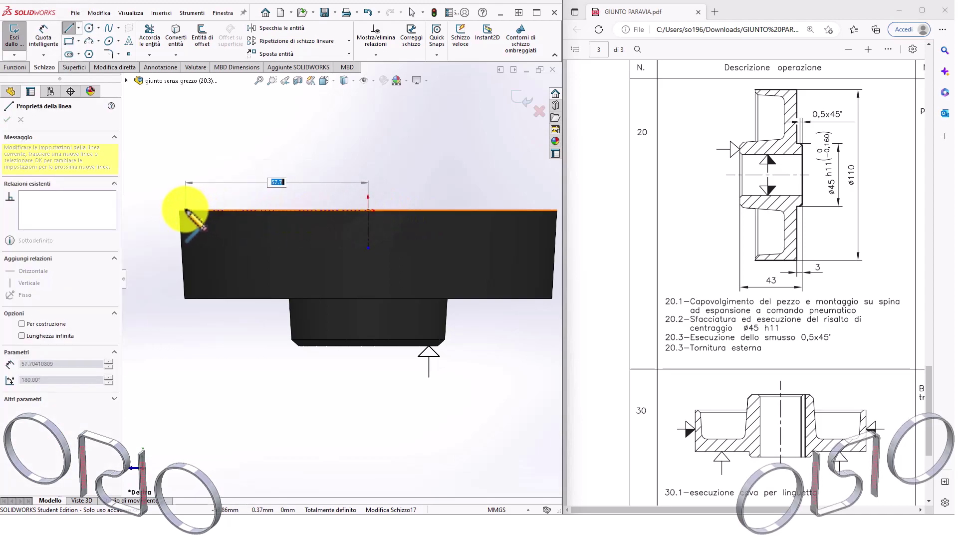
pyautogui.click(179, 211)
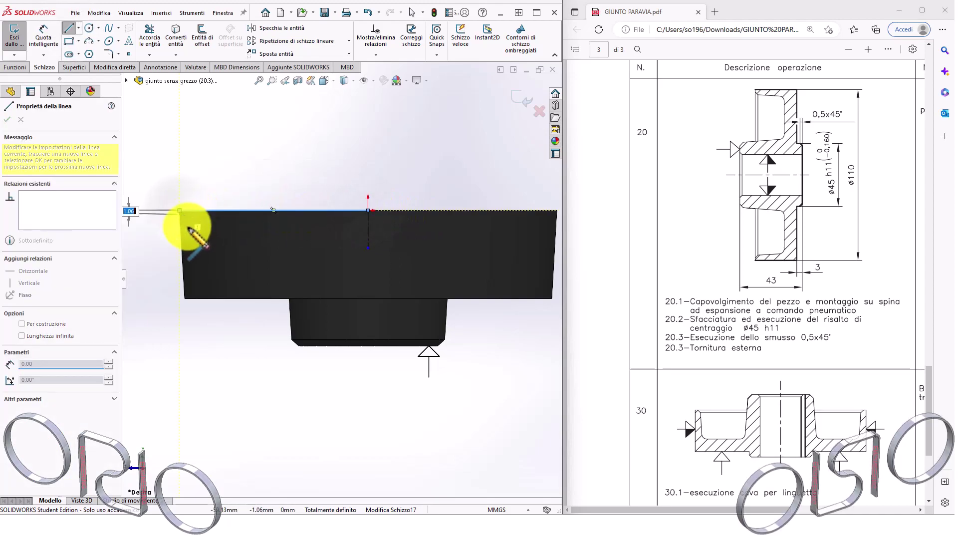
pyautogui.click(175, 299)
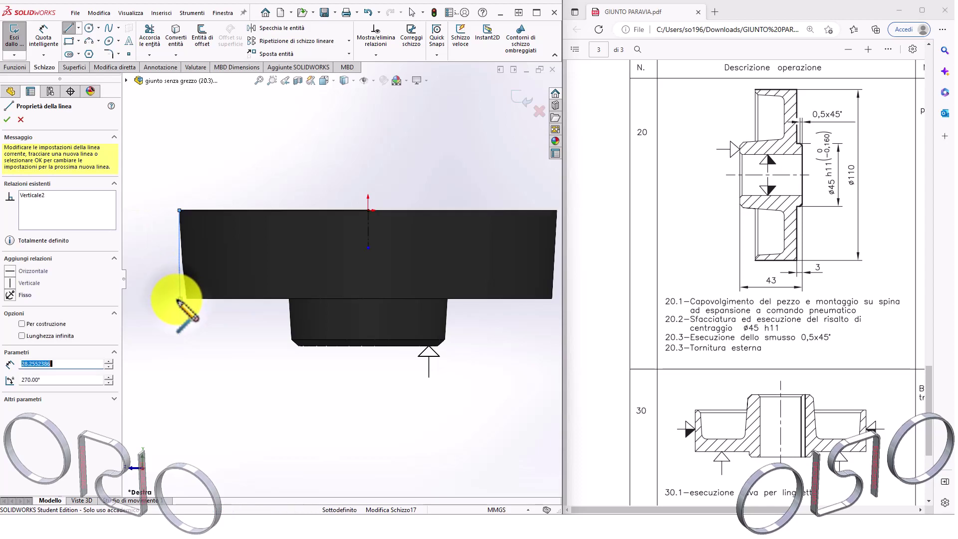
pyautogui.scroll(-2, 179, 299)
pyautogui.scroll(-2, 199, 314)
pyautogui.press('Escape')
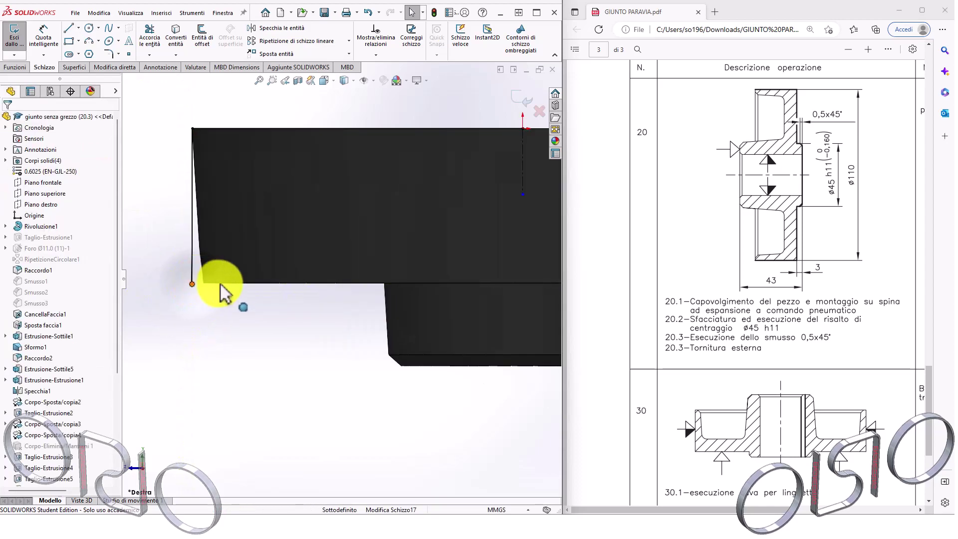
# Make the line endpoint coincident with the part edge to fully define the sketch.
pyautogui.click(220, 284)
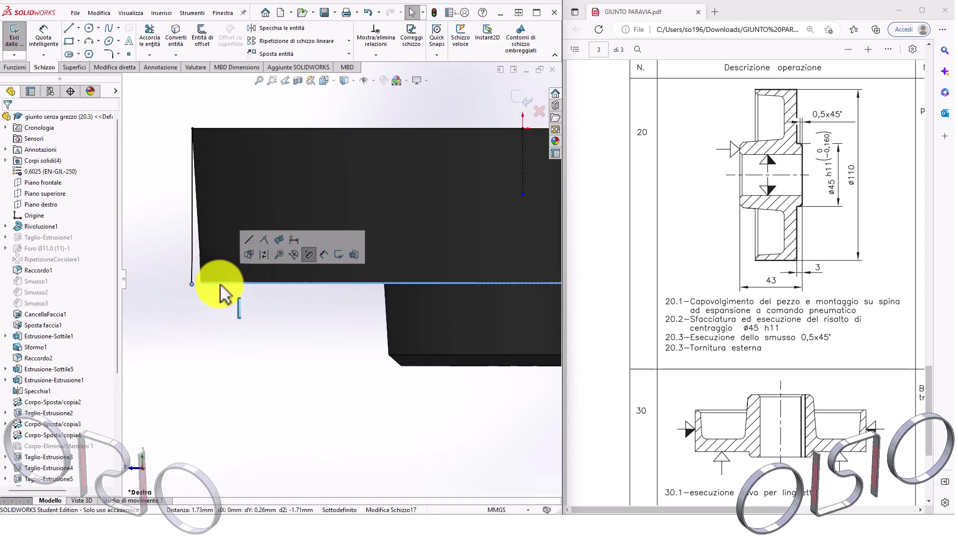
pyautogui.click(264, 242)
pyautogui.scroll(2, 266, 291)
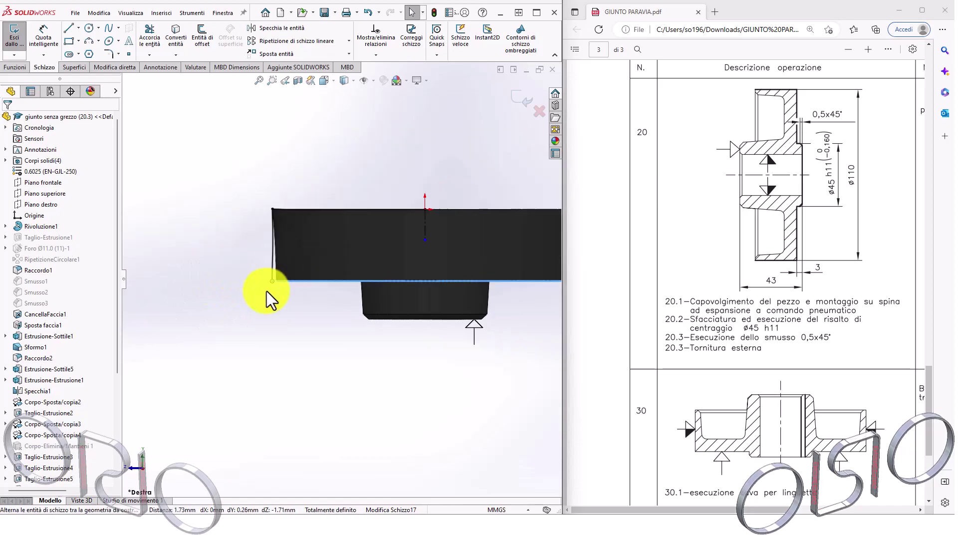
pyautogui.scroll(2, 403, 261)
pyautogui.scroll(1, 406, 263)
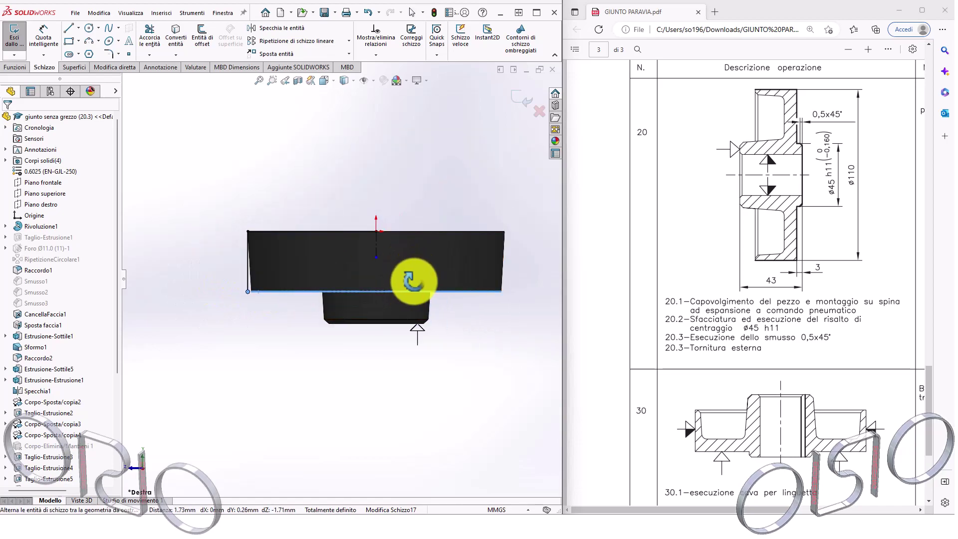
pyautogui.moveTo(413, 281)
pyautogui.mouseDown(button='middle')
pyautogui.moveTo(447, 206)
pyautogui.moveTo(503, 135)
pyautogui.moveTo(449, 245)
pyautogui.moveTo(449, 172)
pyautogui.moveTo(438, 213)
pyautogui.mouseUp(button='middle')
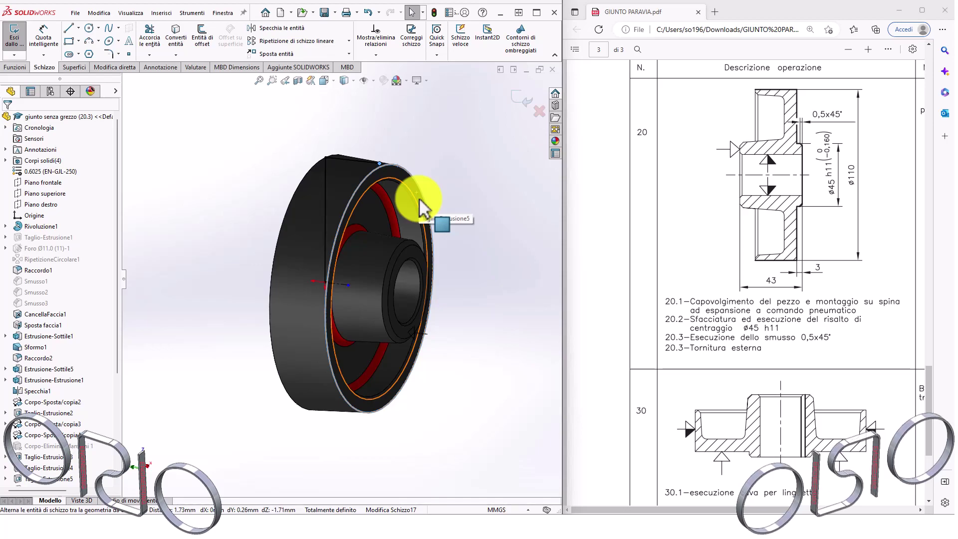
# Start a Taglio-Rivoluzione cut from the open sketch as a thin feature.
pyautogui.click(419, 199)
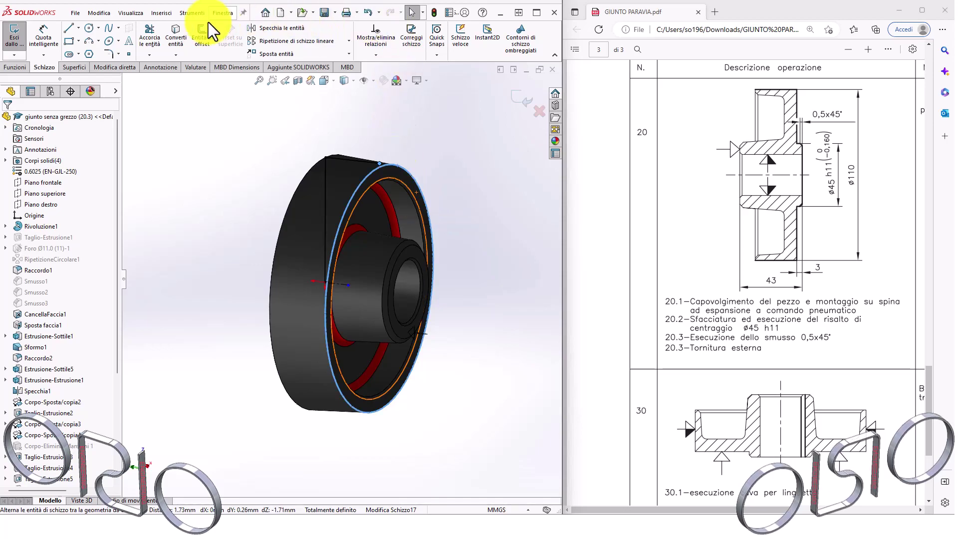
pyautogui.click(22, 67)
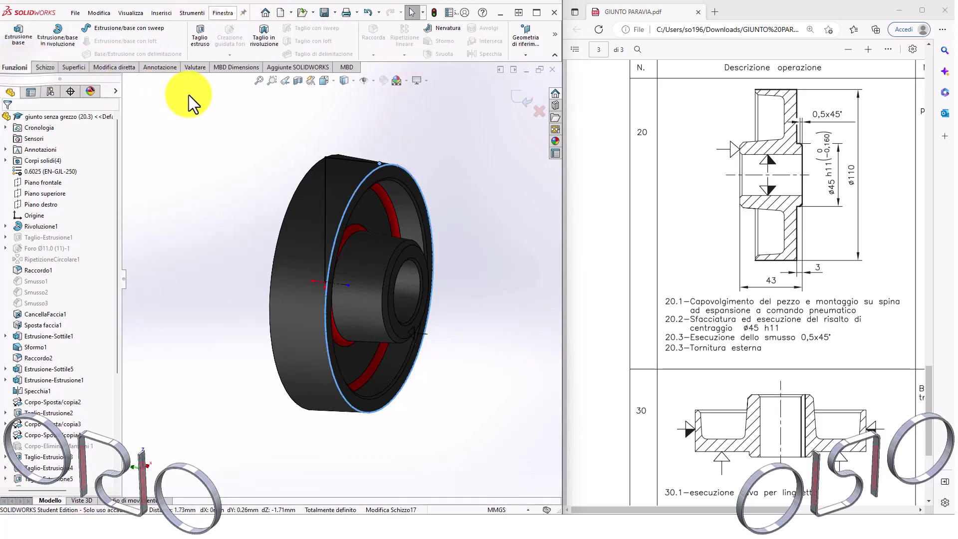
pyautogui.click(267, 31)
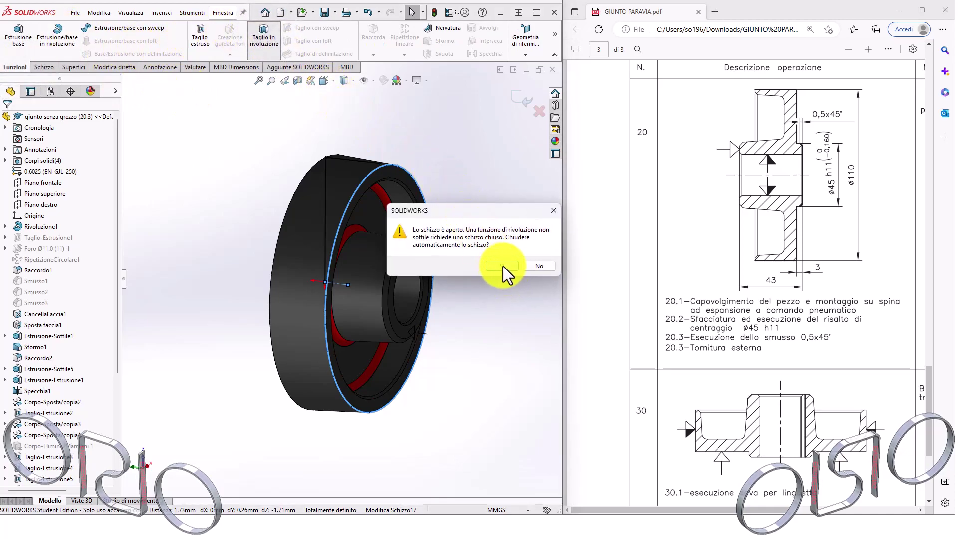
pyautogui.click(535, 266)
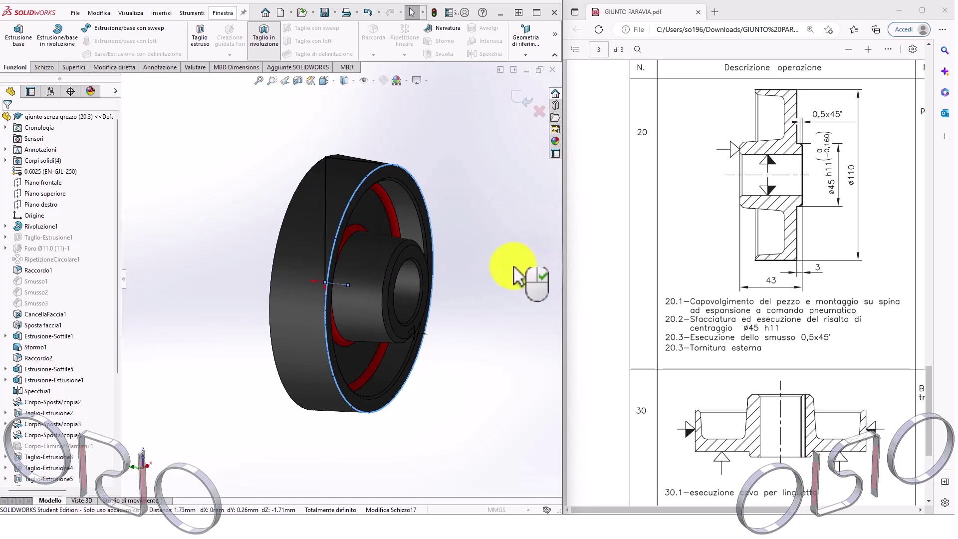
pyautogui.moveTo(489, 262); pyautogui.dragTo(309, 235, button='middle')
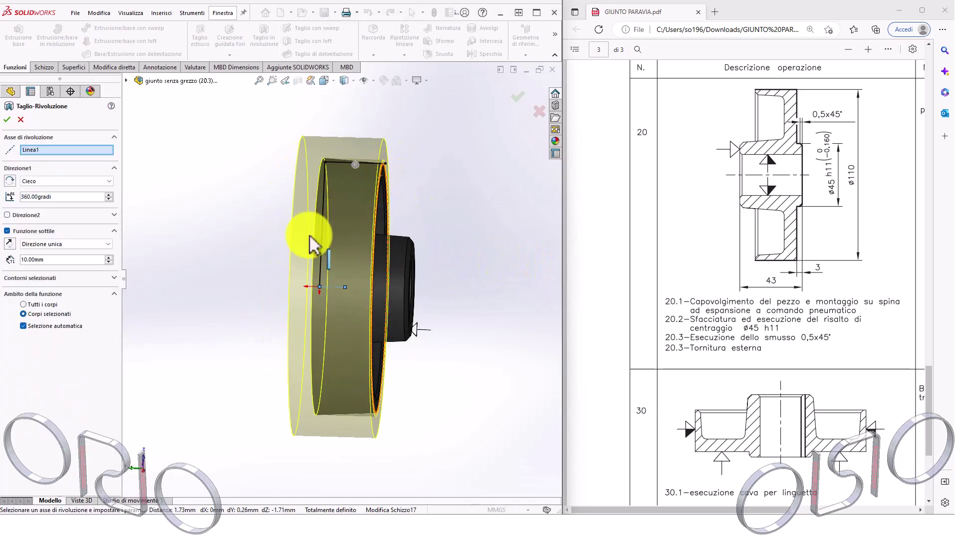
# Set the one-direction thin thickness to 2.5 mm and accept the 360° cut.
pyautogui.click(50, 259)
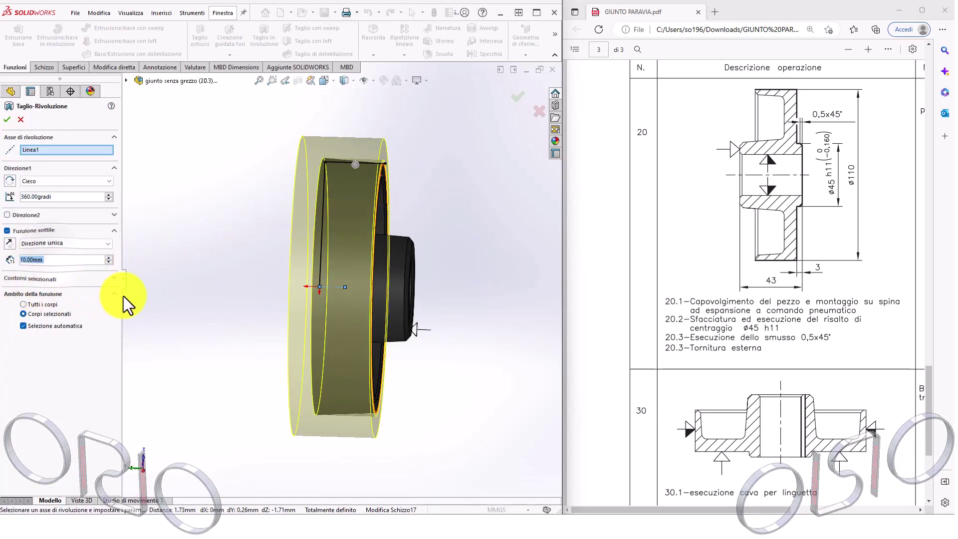
pyautogui.write('2.')
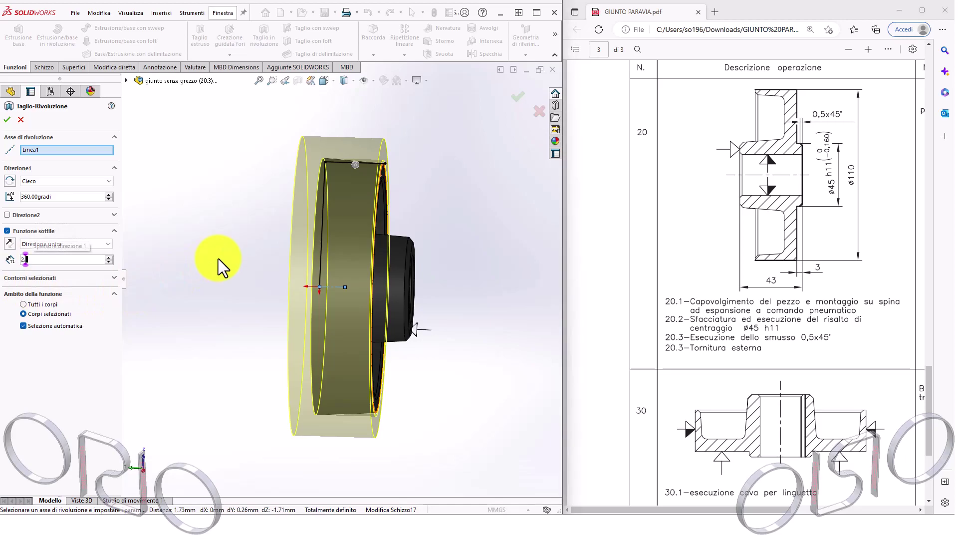
pyautogui.write('5')
pyautogui.press('Return')
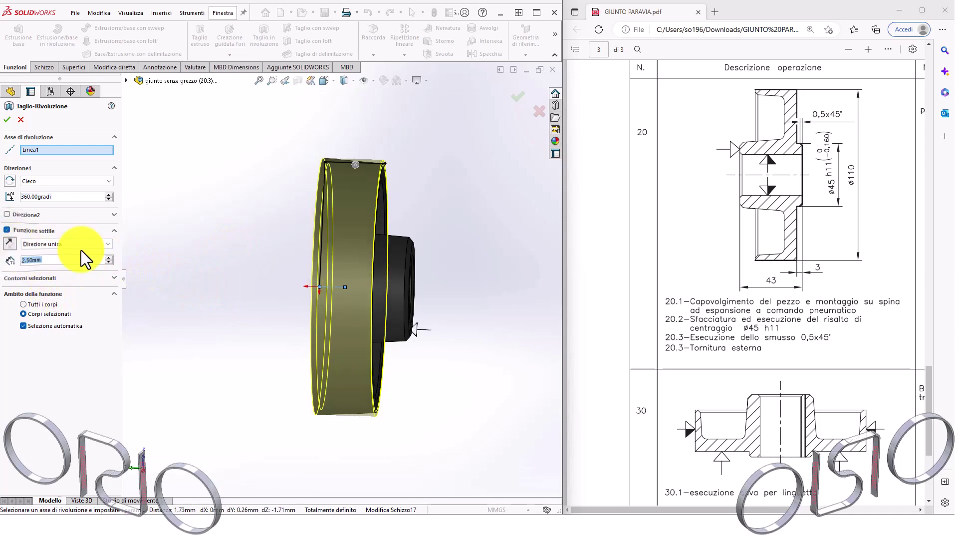
pyautogui.moveTo(200, 245)
pyautogui.mouseDown(button='middle')
pyautogui.moveTo(270, 237)
pyautogui.moveTo(299, 278)
pyautogui.moveTo(274, 259)
pyautogui.moveTo(287, 269)
pyautogui.mouseUp(button='middle')
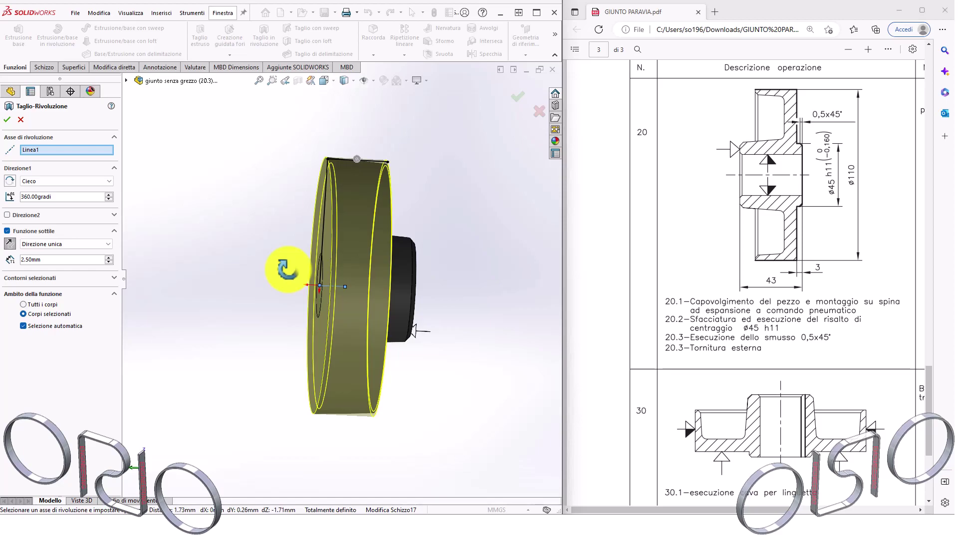
pyautogui.click(7, 119)
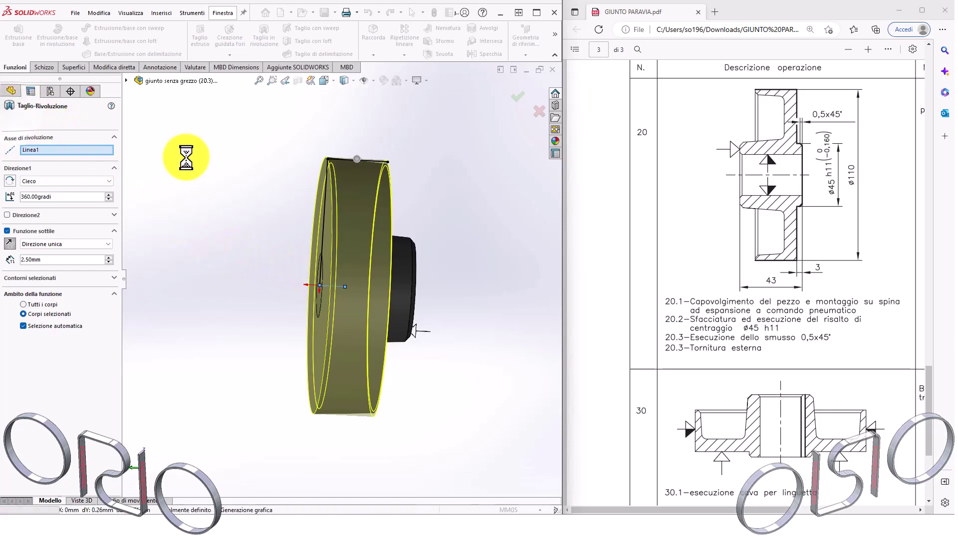
pyautogui.moveTo(289, 242)
pyautogui.mouseDown(button='middle')
pyautogui.moveTo(278, 222)
pyautogui.moveTo(270, 237)
pyautogui.mouseUp(button='middle')
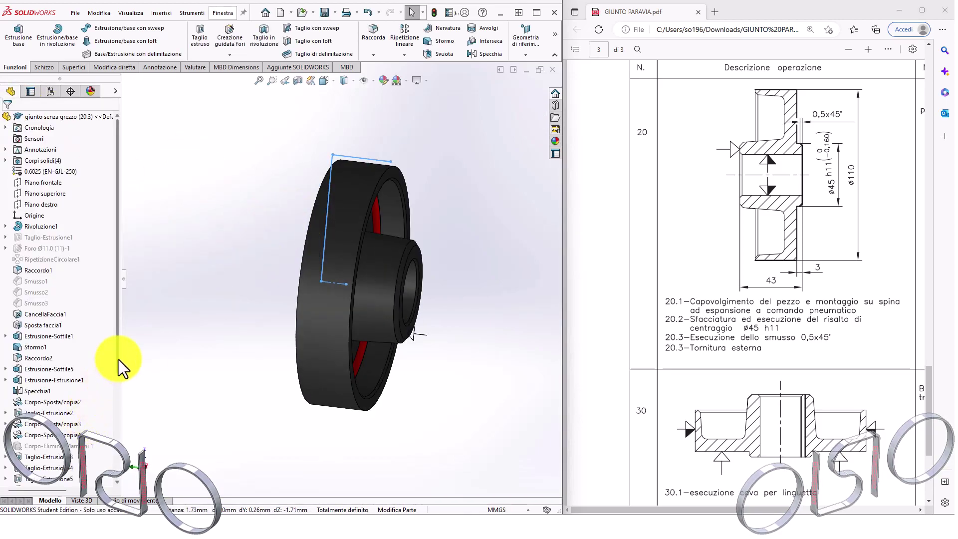
# Edit Schizzo17 and draw a line ending at the small circle's centre.
pyautogui.scroll(-5, 118, 424)
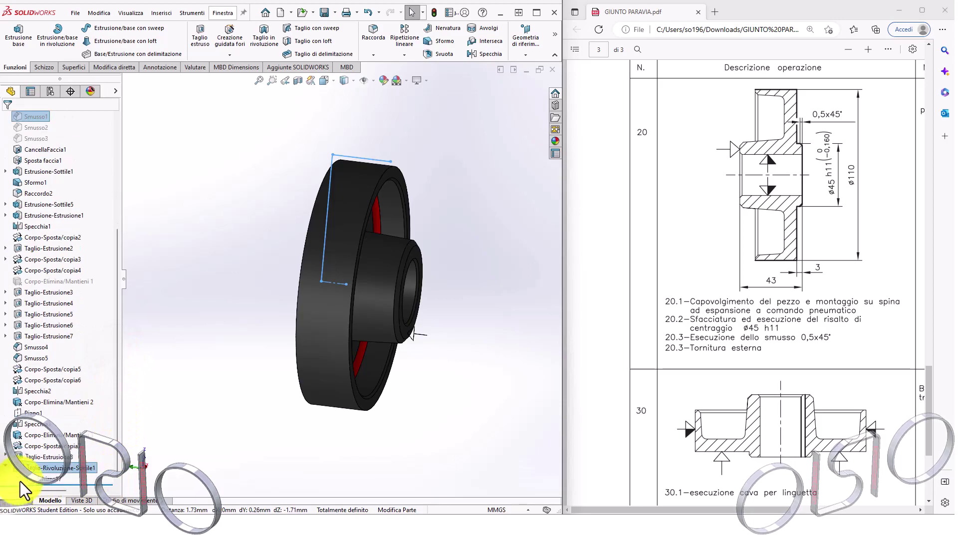
pyautogui.click(46, 480)
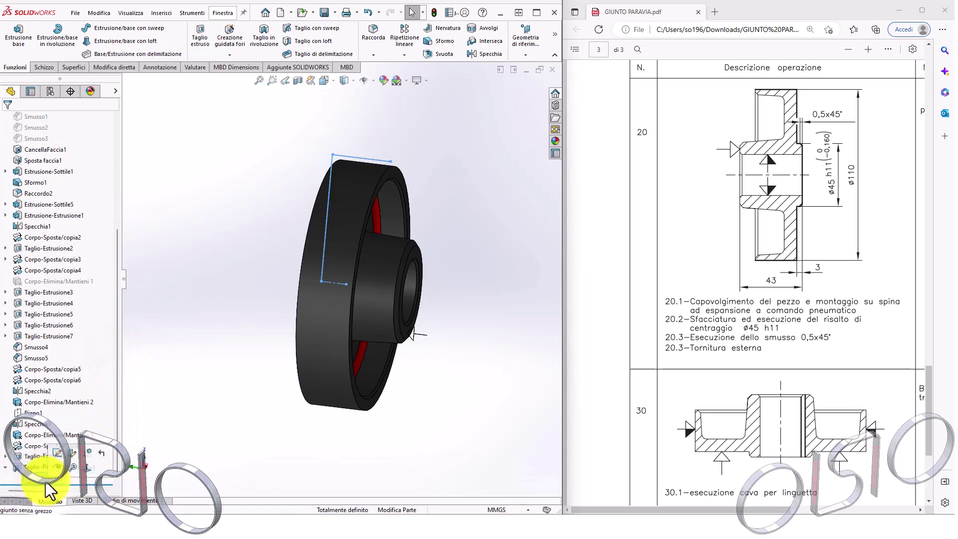
pyautogui.click(55, 454)
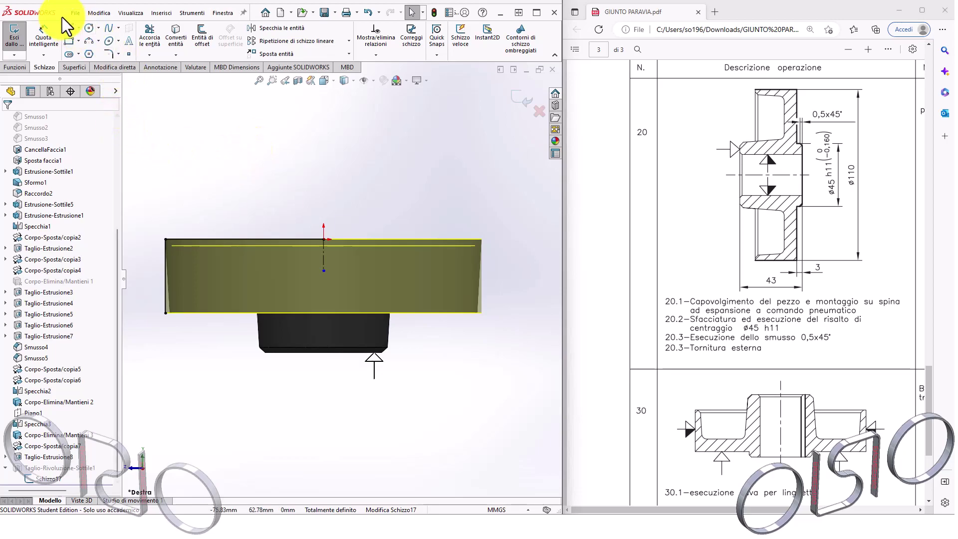
pyautogui.click(99, 28)
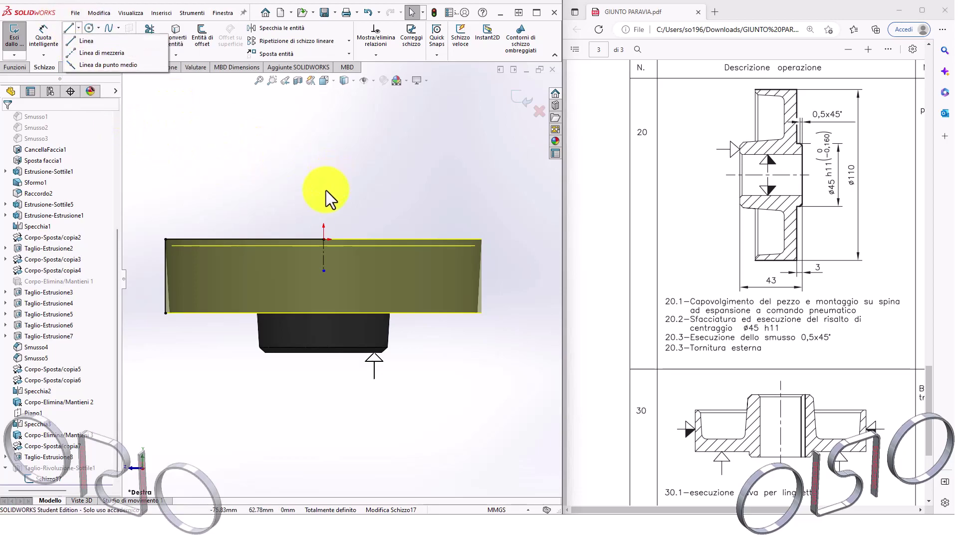
pyautogui.moveTo(270, 161); pyautogui.dragTo(268, 224, button='middle')
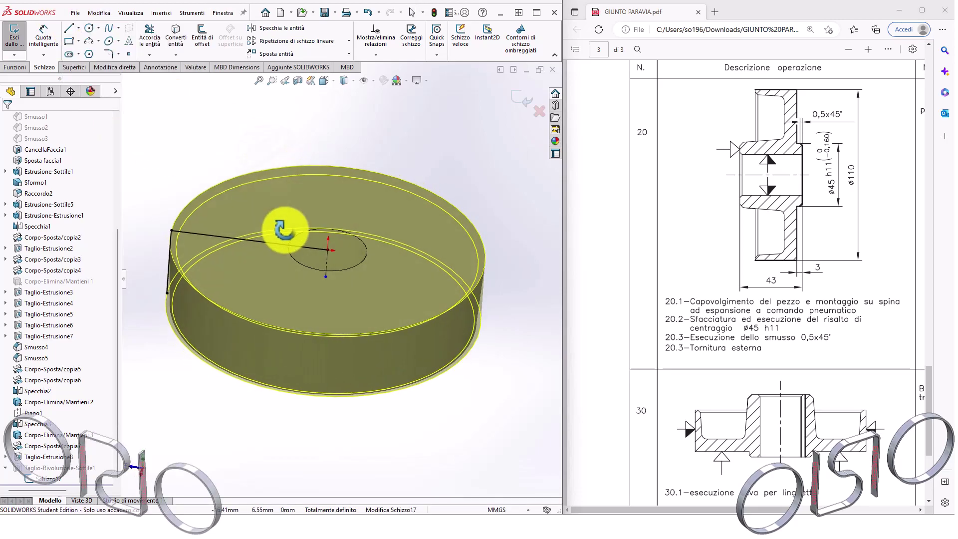
pyautogui.click(306, 232)
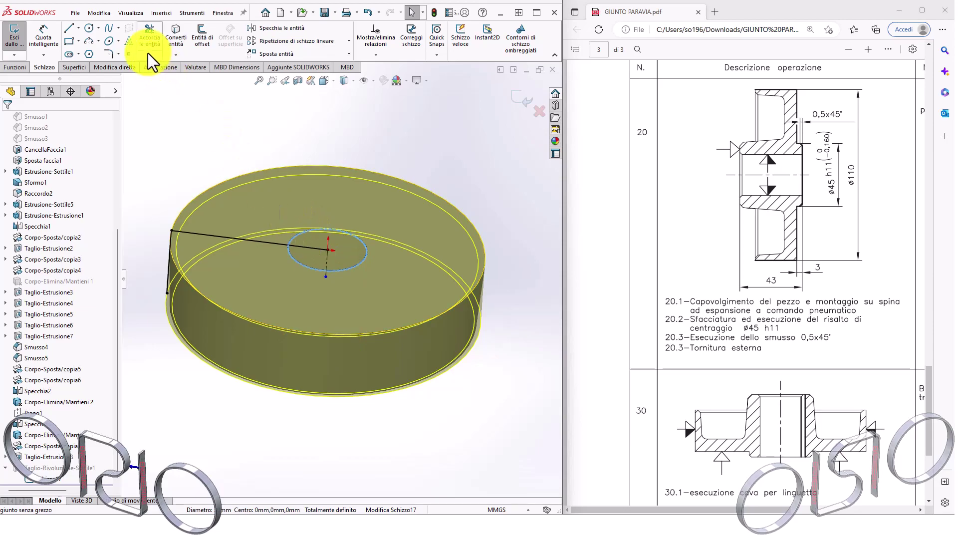
pyautogui.click(73, 30)
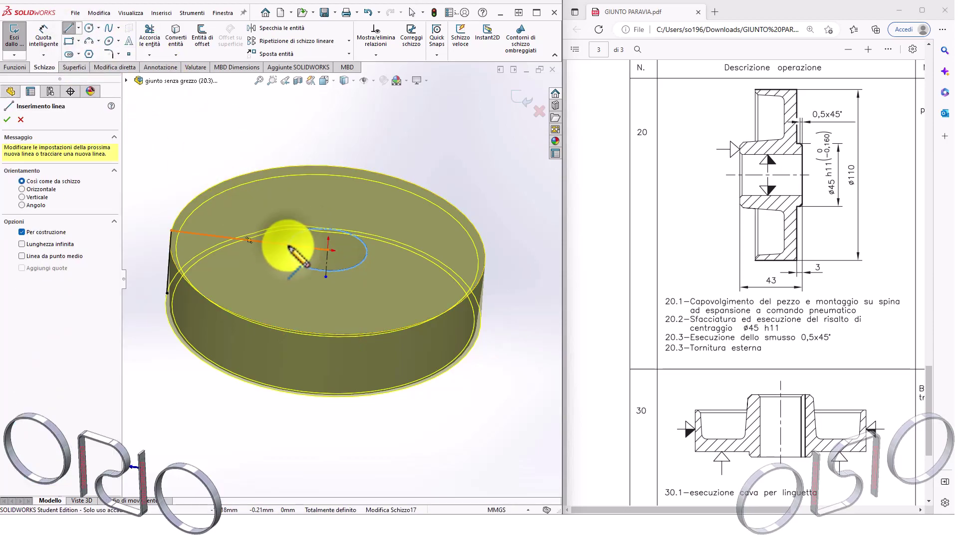
pyautogui.doubleClick(276, 241)
# Add a construction line from the circle and select its sketch point.
pyautogui.click(292, 181)
pyautogui.scroll(-3, 292, 210)
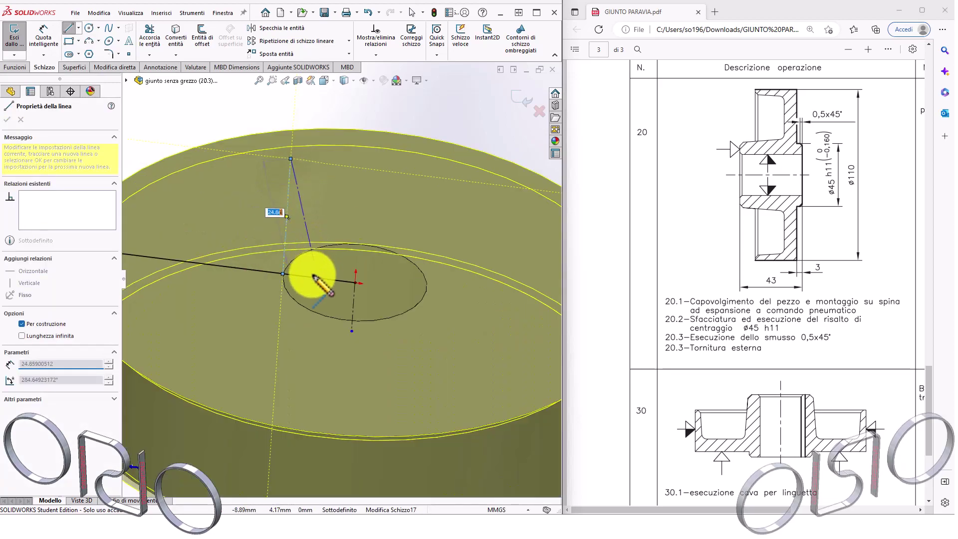
pyautogui.press('Escape')
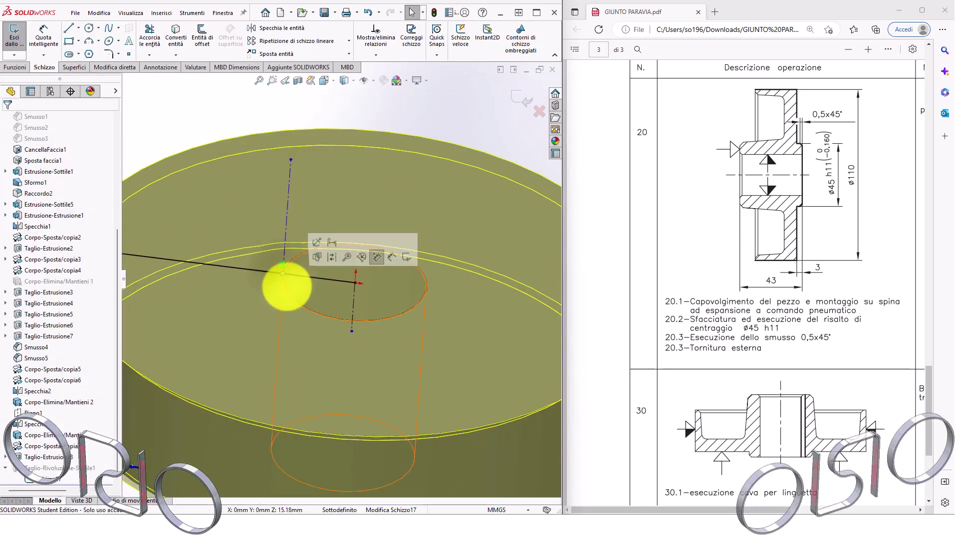
pyautogui.click(286, 287)
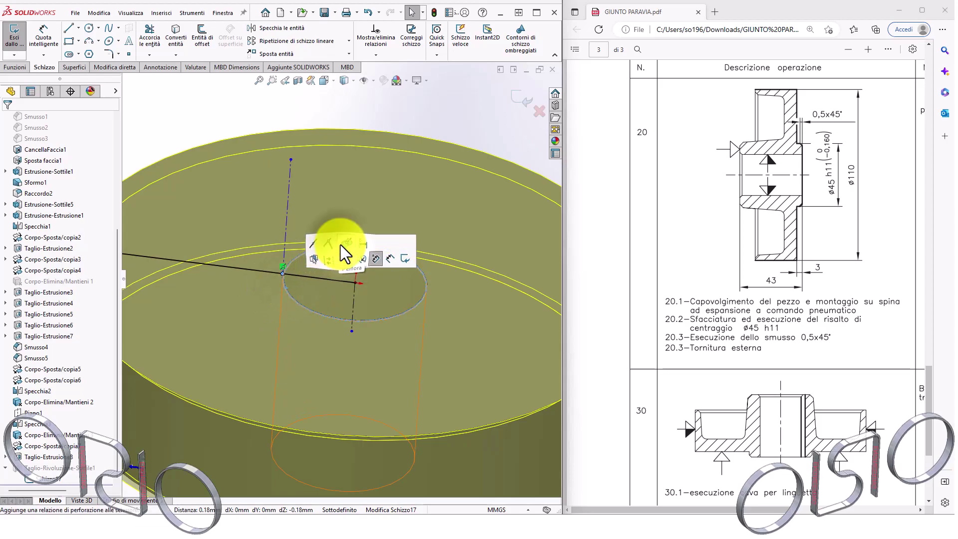
pyautogui.scroll(3, 336, 295)
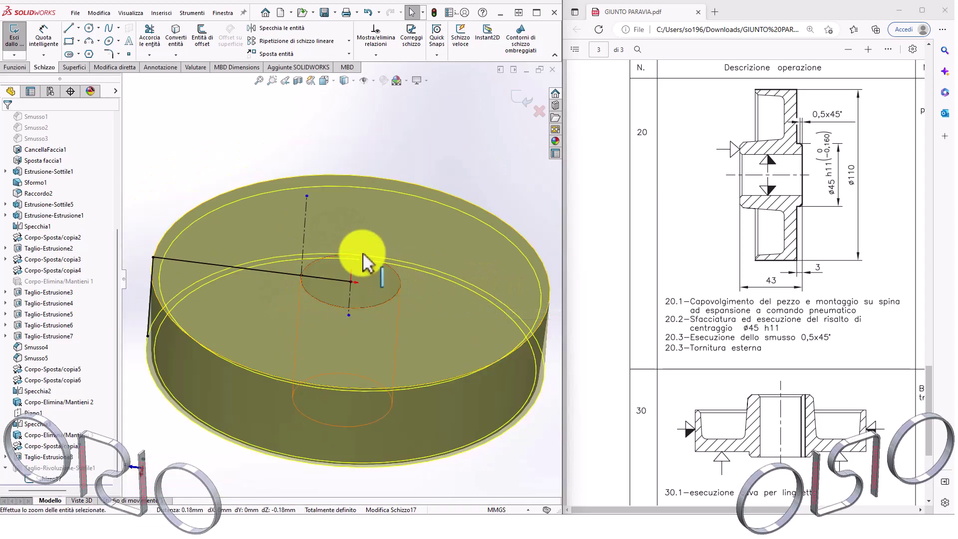
# Trim the line inside the circle, keeping trimmed pieces as construction geometry, and exit the sketch.
pyautogui.click(148, 32)
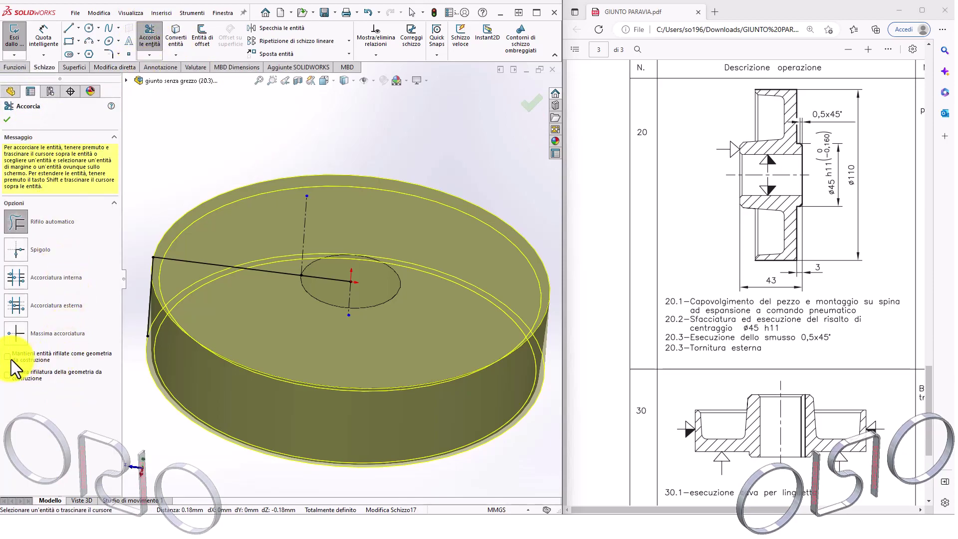
pyautogui.click(11, 358)
pyautogui.moveTo(350, 210); pyautogui.dragTo(312, 352)
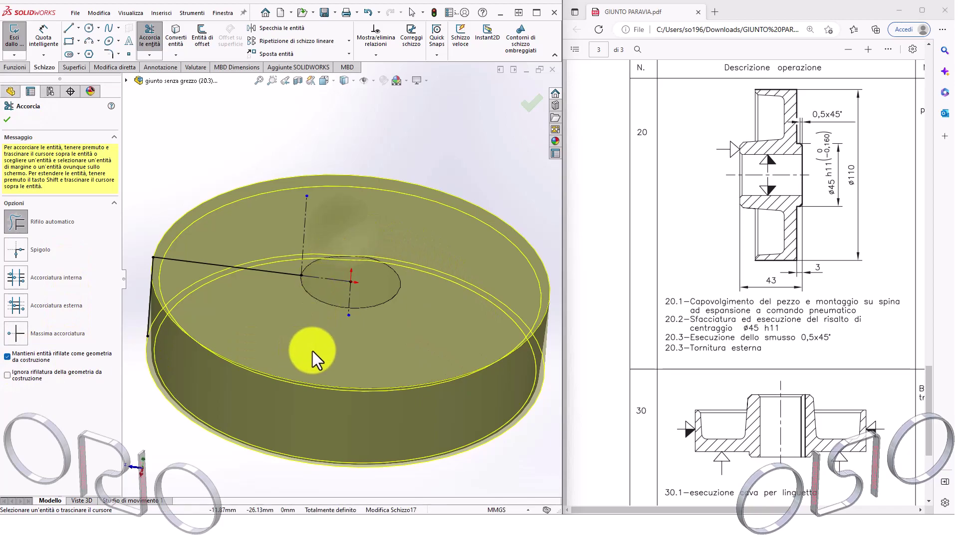
pyautogui.scroll(2, 357, 279)
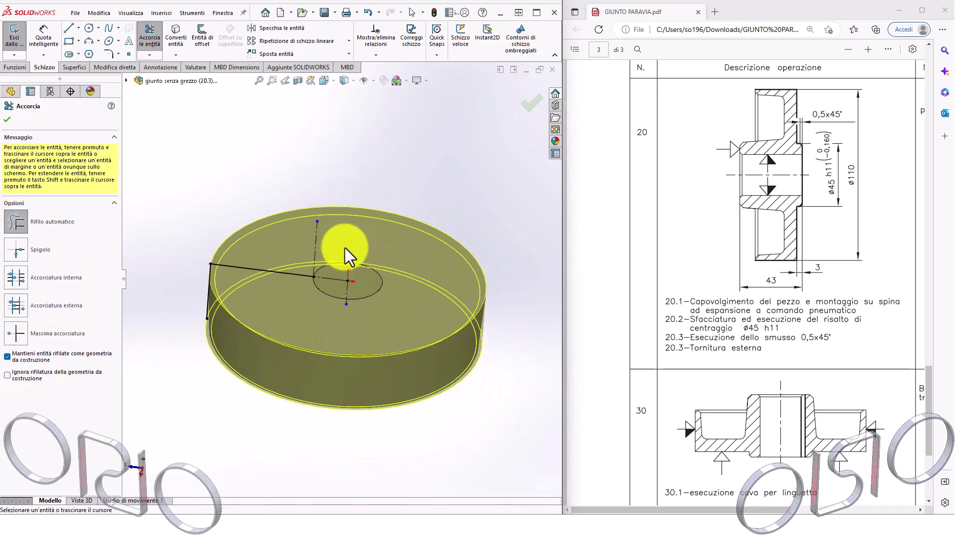
pyautogui.click(528, 105)
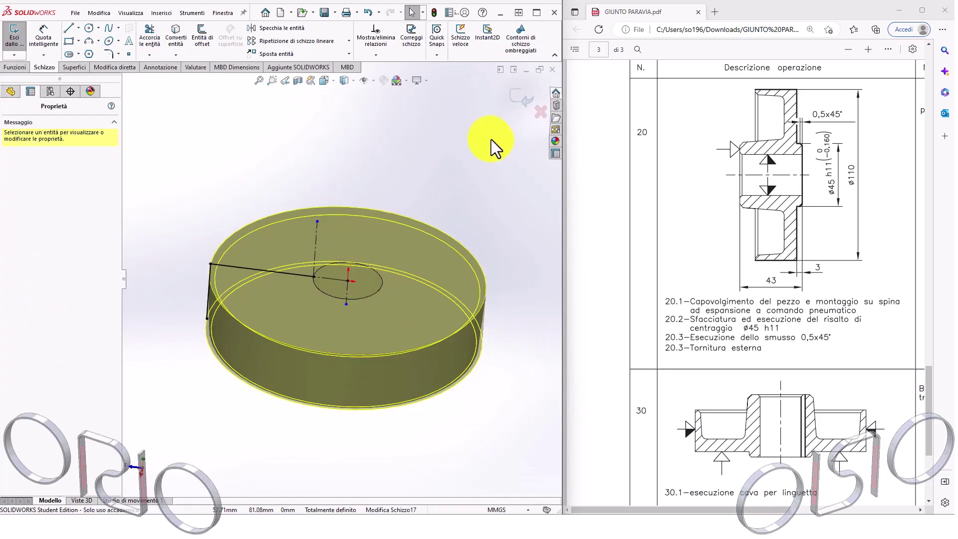
pyautogui.click(520, 99)
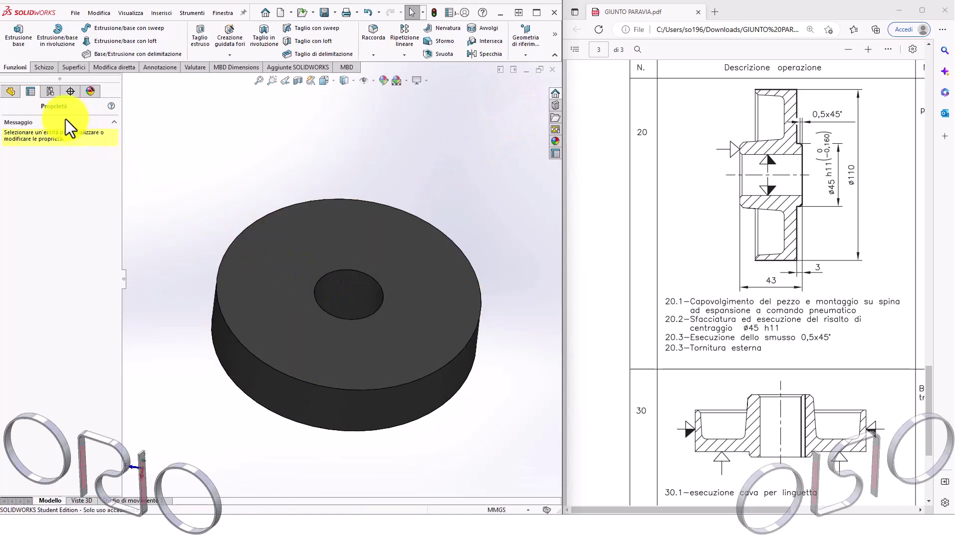
pyautogui.click(11, 90)
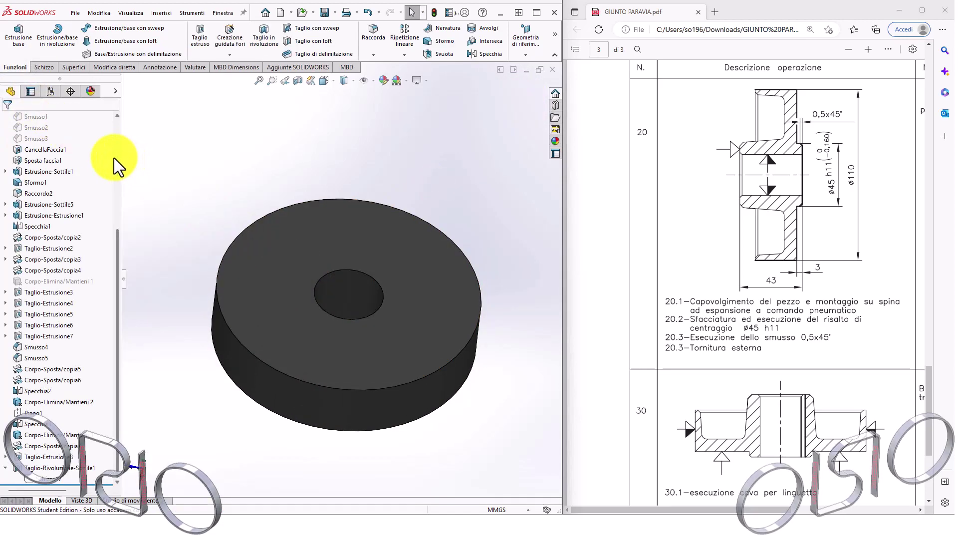
# Reopen Schizzo17 and draw a vertical centerline up from the top edge.
pyautogui.click(48, 480)
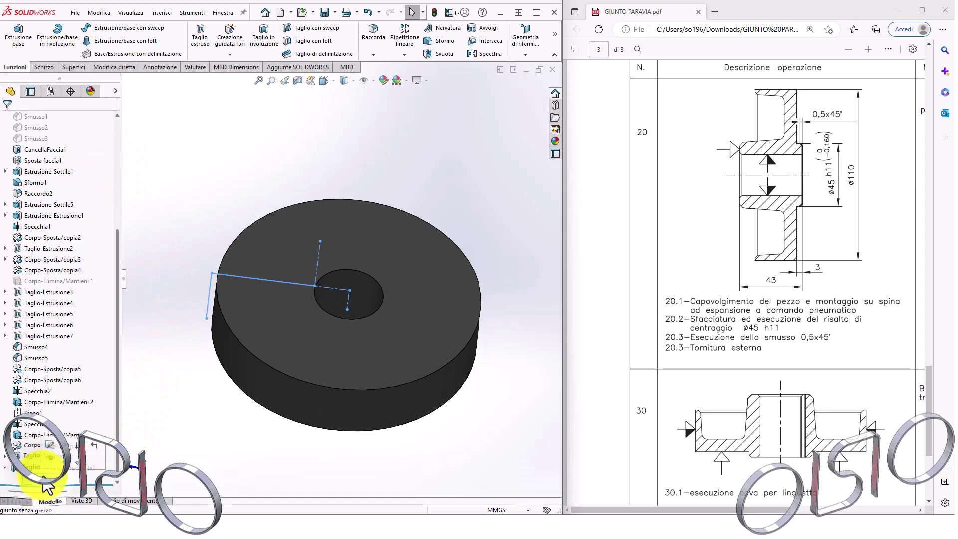
pyautogui.click(50, 444)
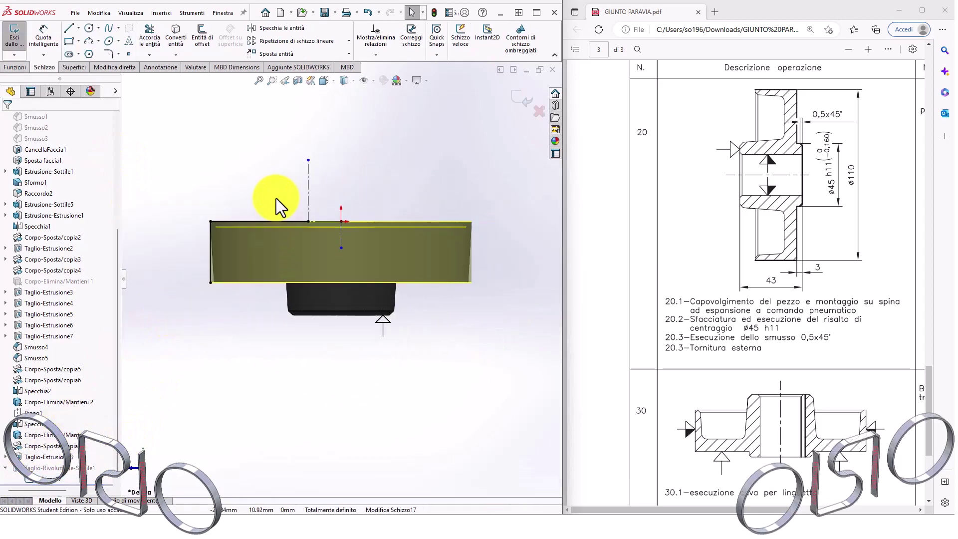
pyautogui.scroll(-2, 269, 187)
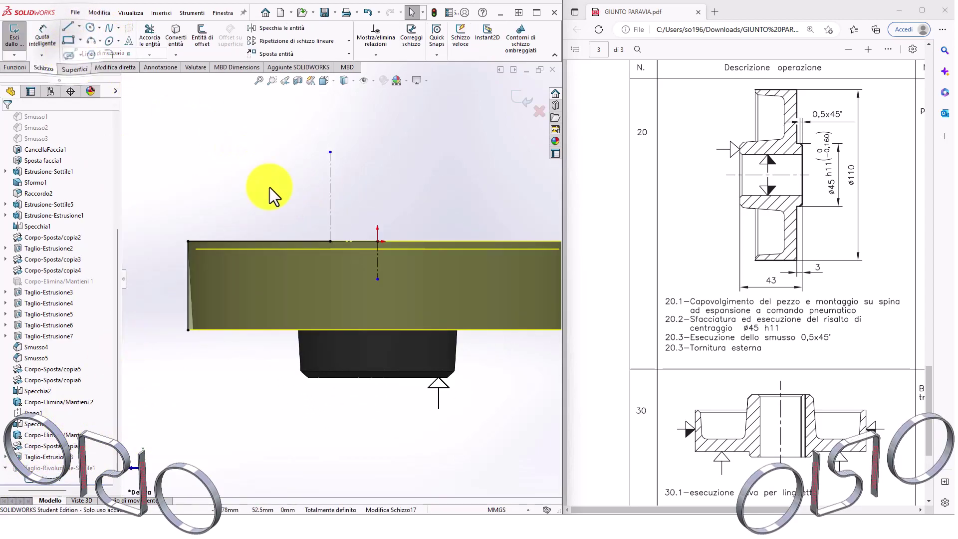
pyautogui.click(313, 241)
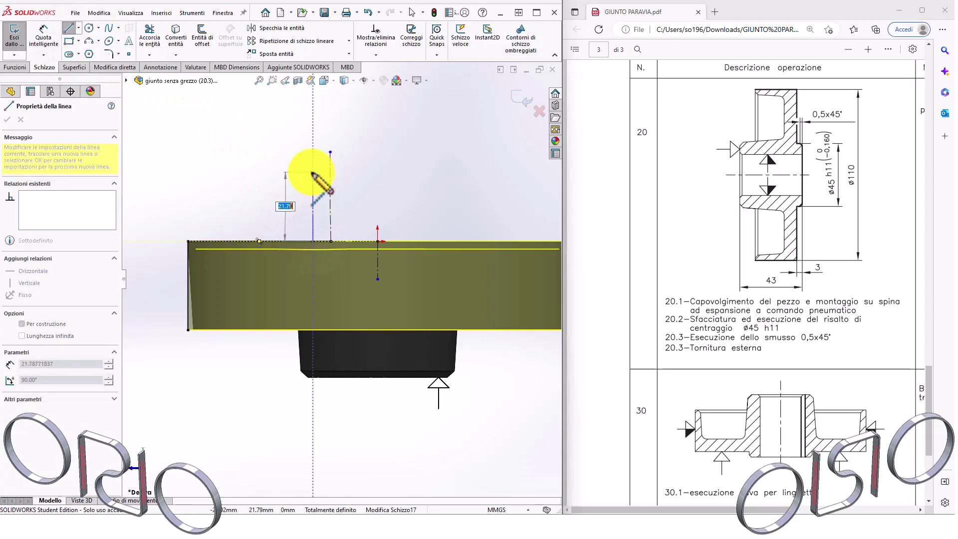
pyautogui.click(313, 172)
pyautogui.press('Escape')
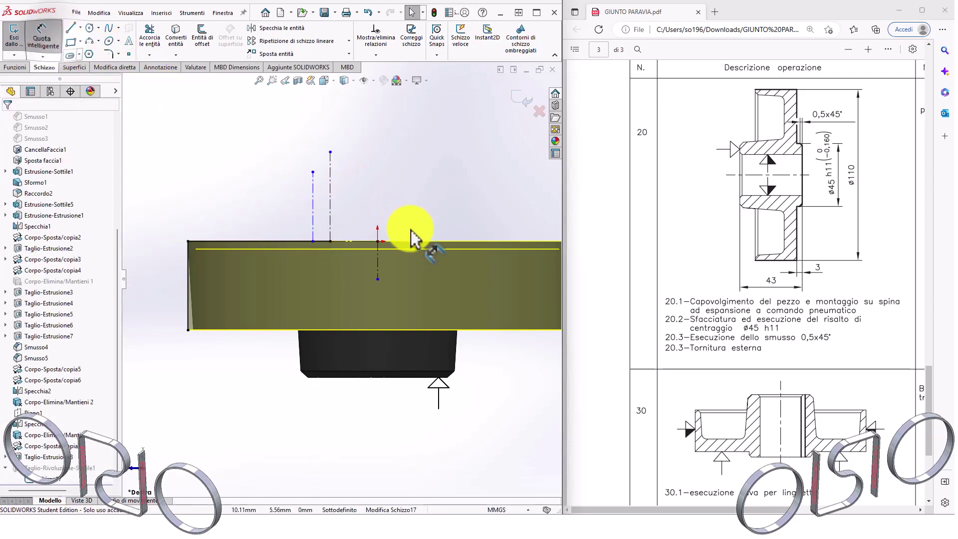
# Dimension the vertical centerline at 0.5 mm.
pyautogui.click(313, 214)
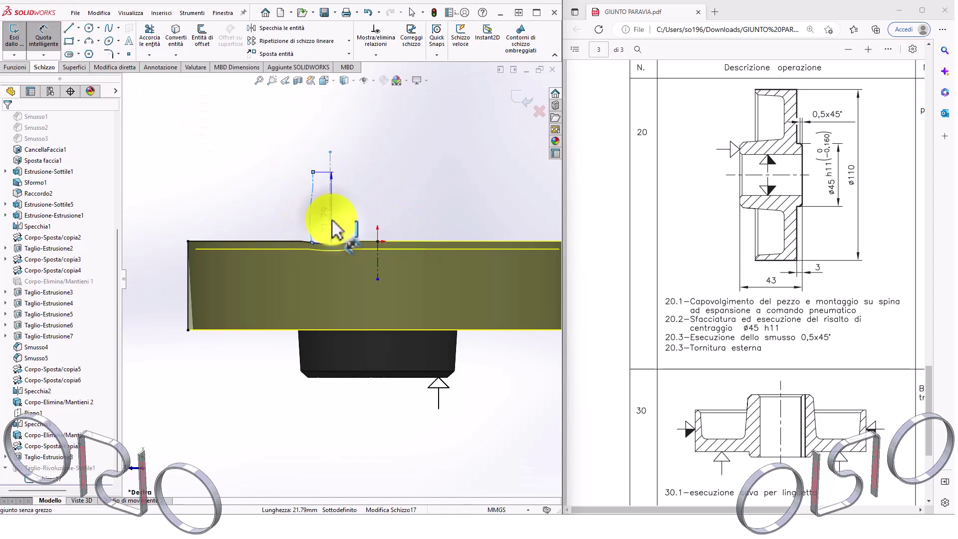
pyautogui.click(340, 225)
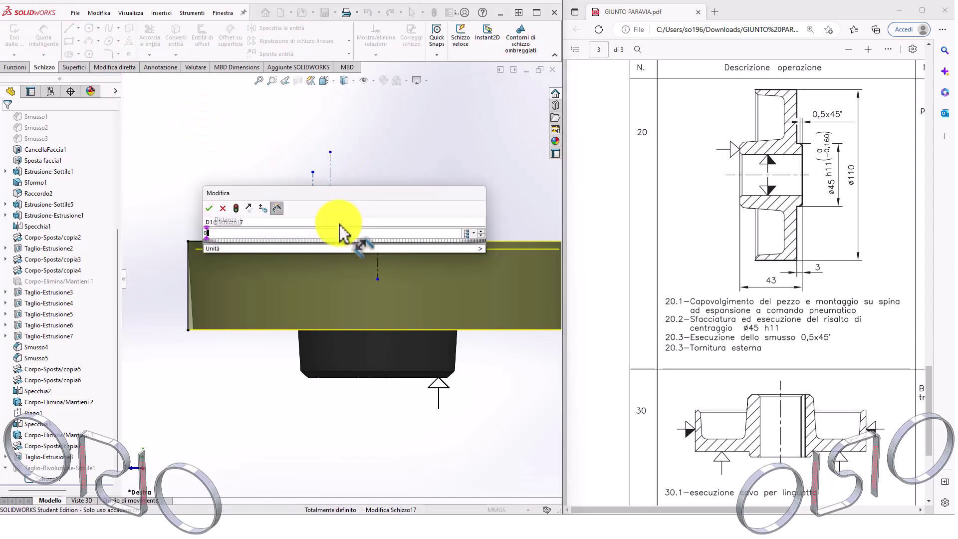
pyautogui.write('.5')
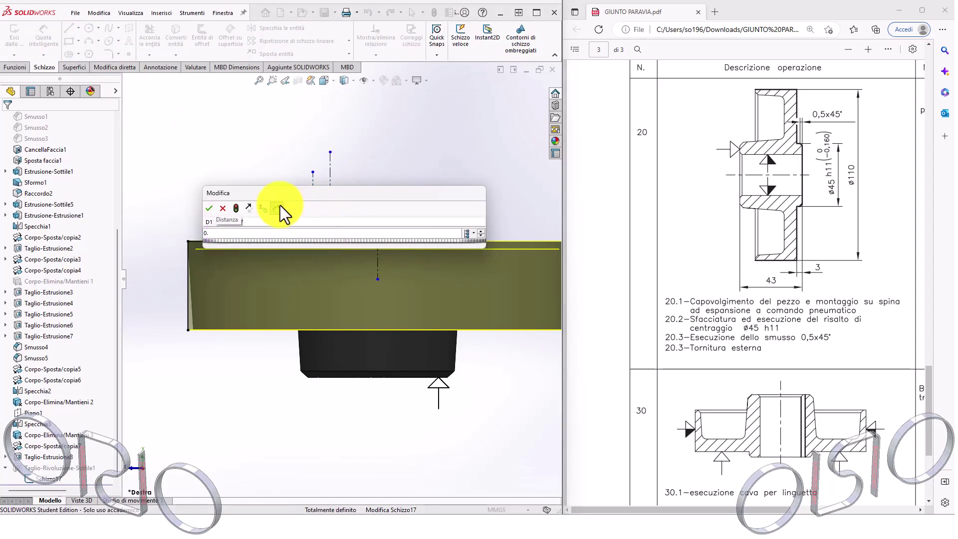
pyautogui.press('Return')
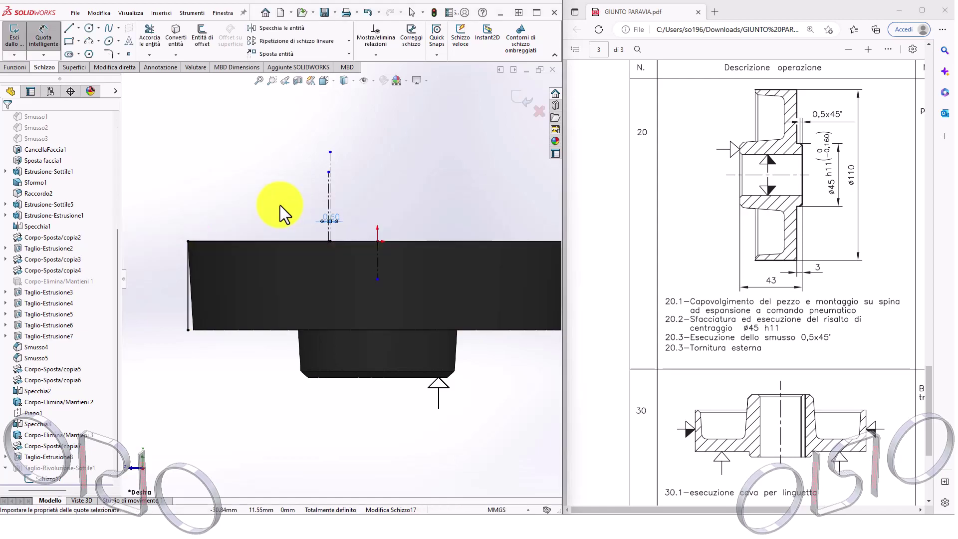
pyautogui.scroll(-2, 386, 251)
pyautogui.moveTo(386, 251); pyautogui.dragTo(350, 274, button='middle')
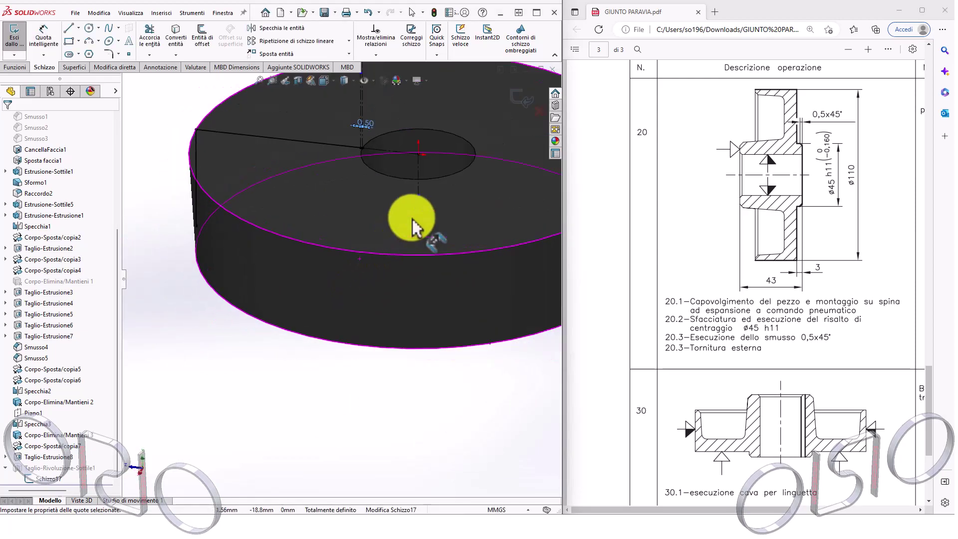
# Stop dimensioning and clear the bore's circular edge selection.
pyautogui.scroll(3, 378, 176)
pyautogui.scroll(-2, 374, 214)
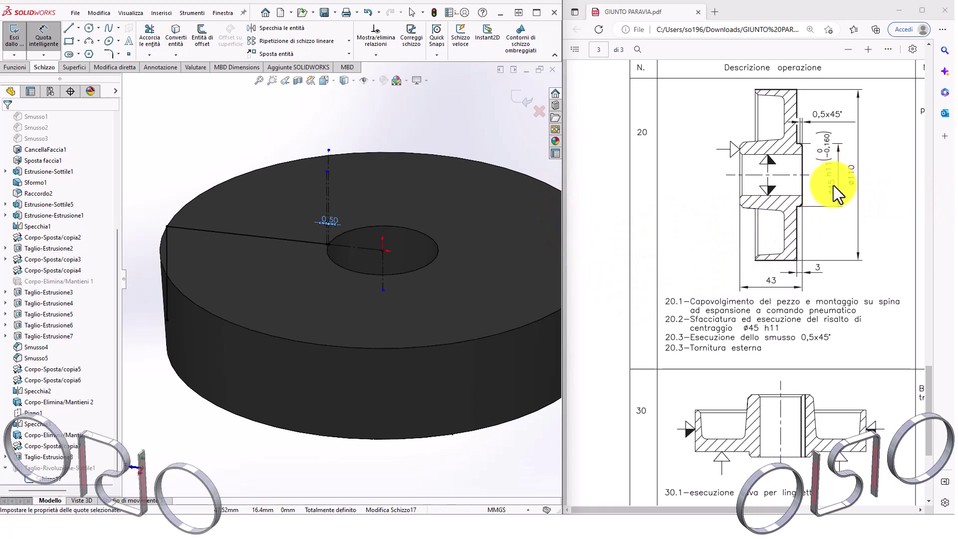
pyautogui.scroll(-1, 415, 219)
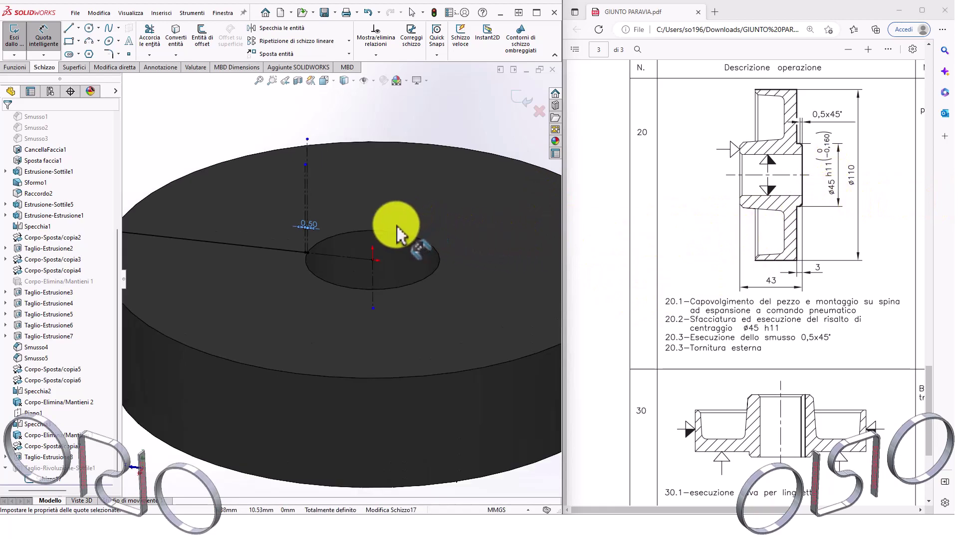
pyautogui.press('Escape')
pyautogui.click(359, 232)
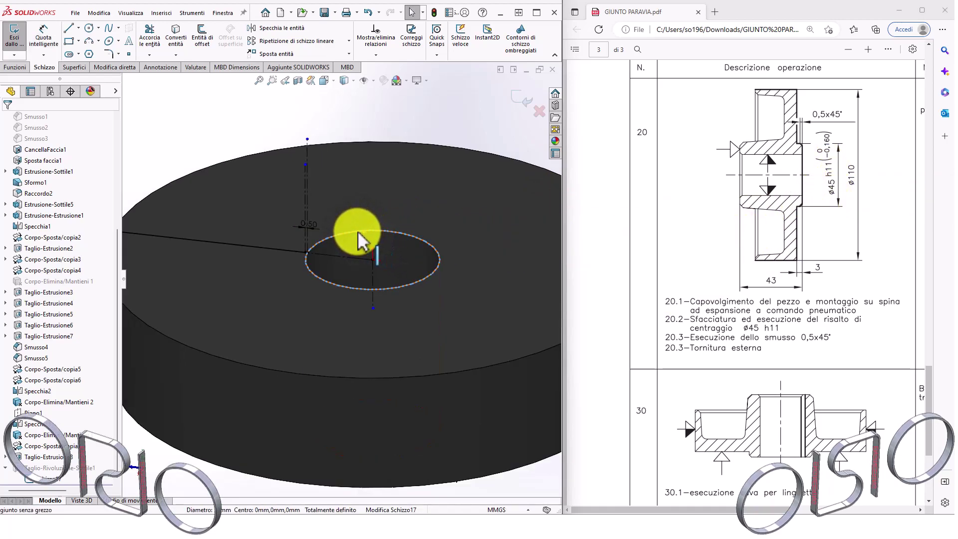
pyautogui.press('Escape')
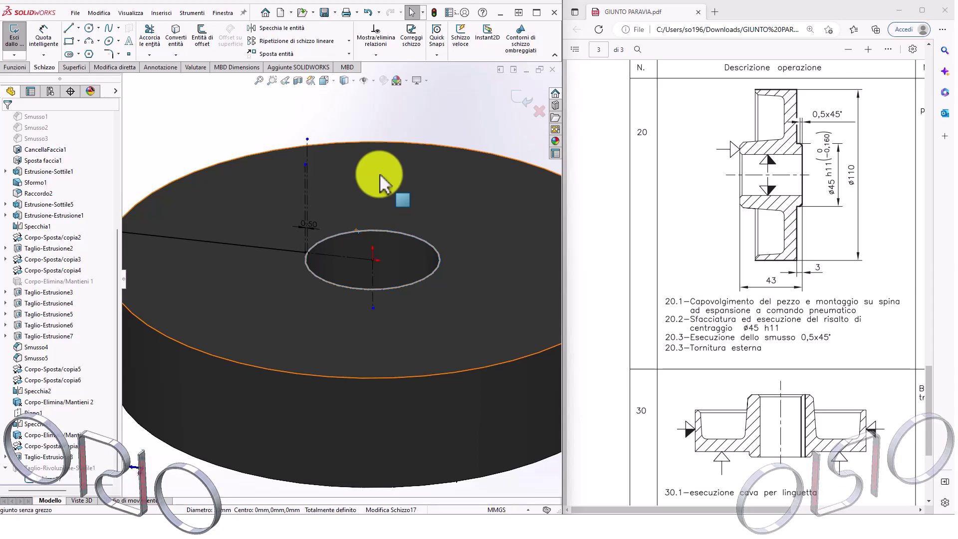
# Change the 0.50 mm dimension to 8 mm and confirm Accorcia le entità.
pyautogui.doubleClick(318, 230)
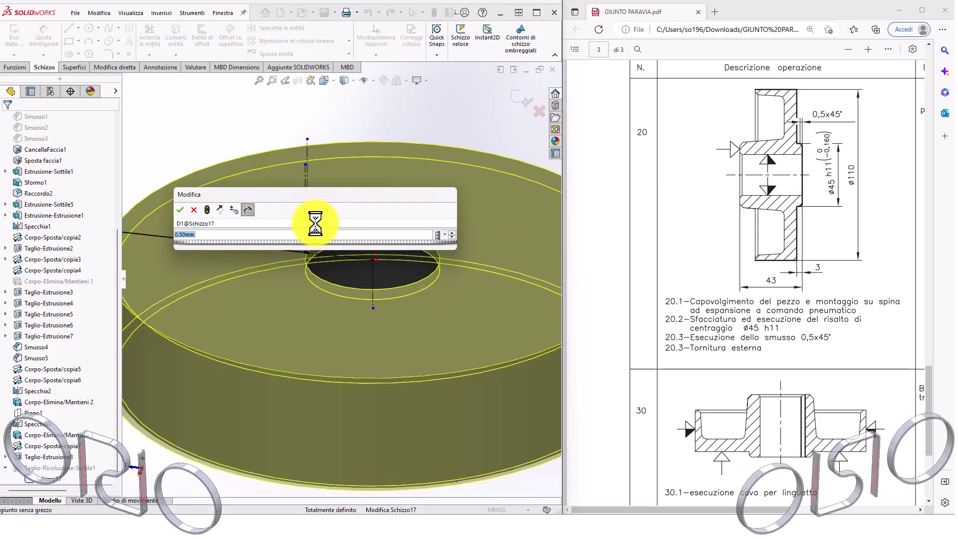
pyautogui.write('8')
pyautogui.press('Return')
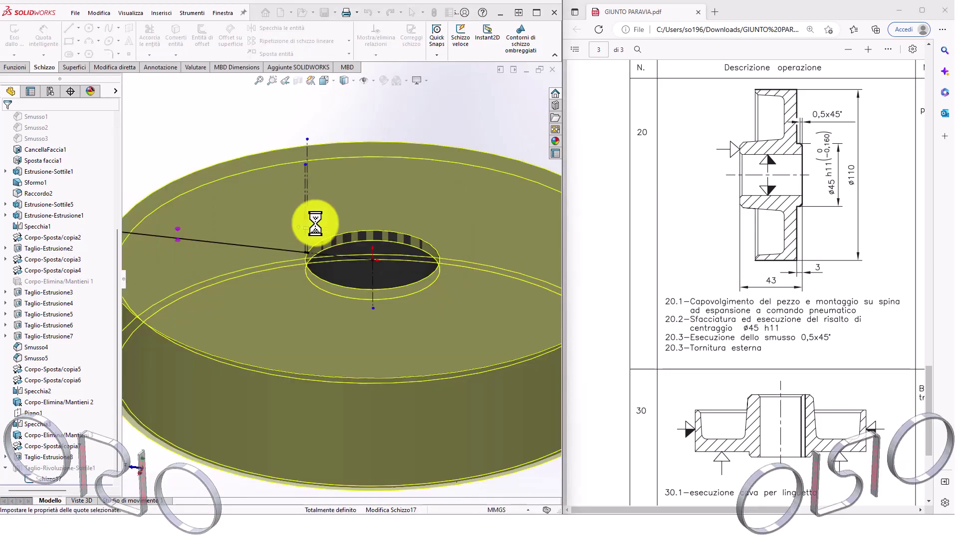
pyautogui.click(270, 117)
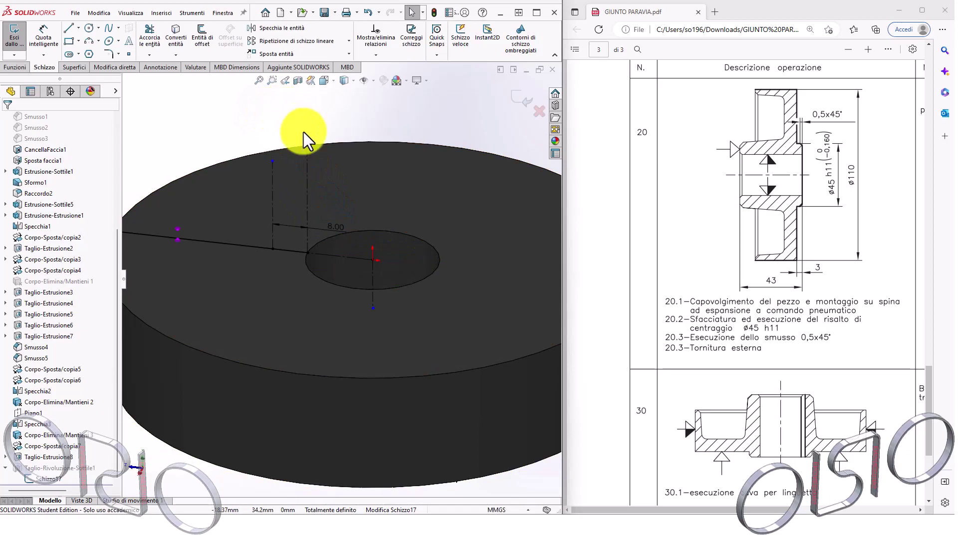
pyautogui.click(151, 36)
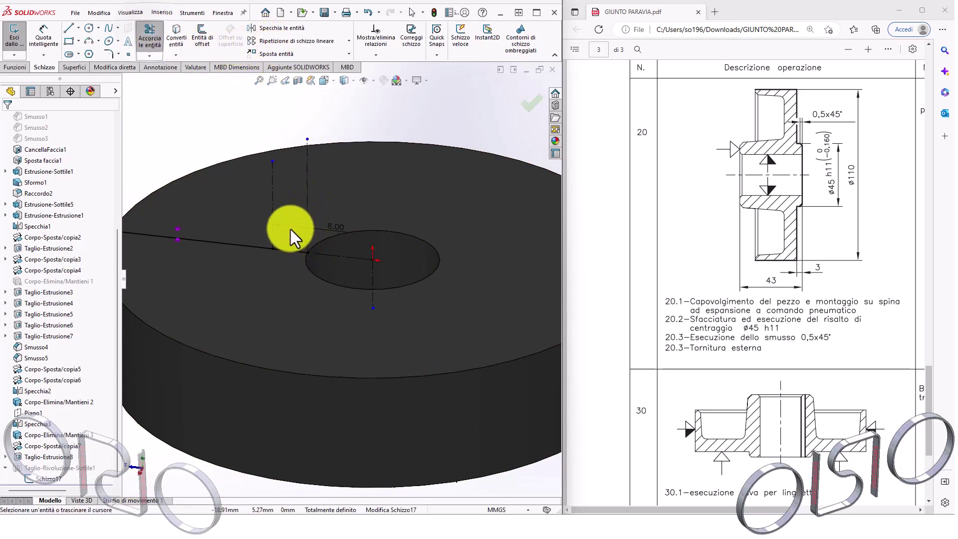
pyautogui.scroll(4, 337, 285)
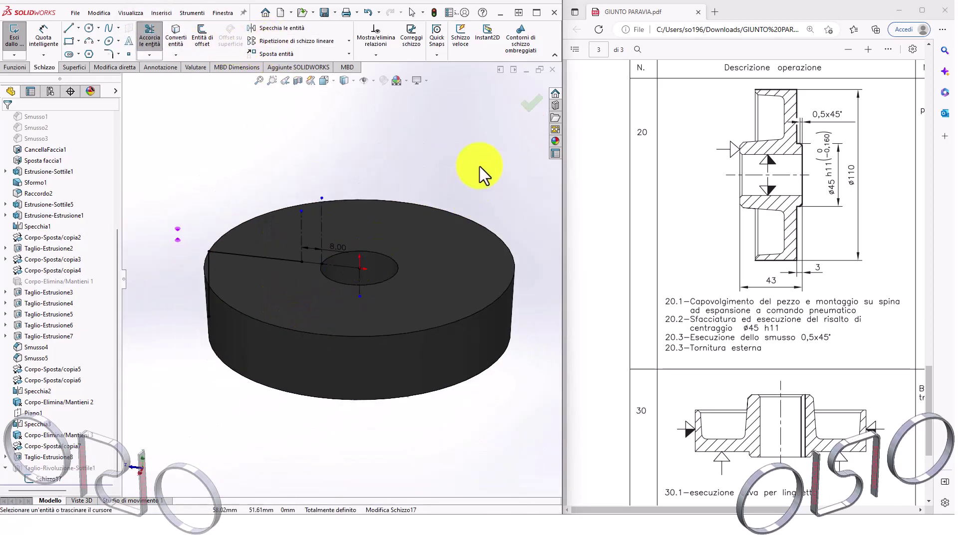
pyautogui.click(533, 105)
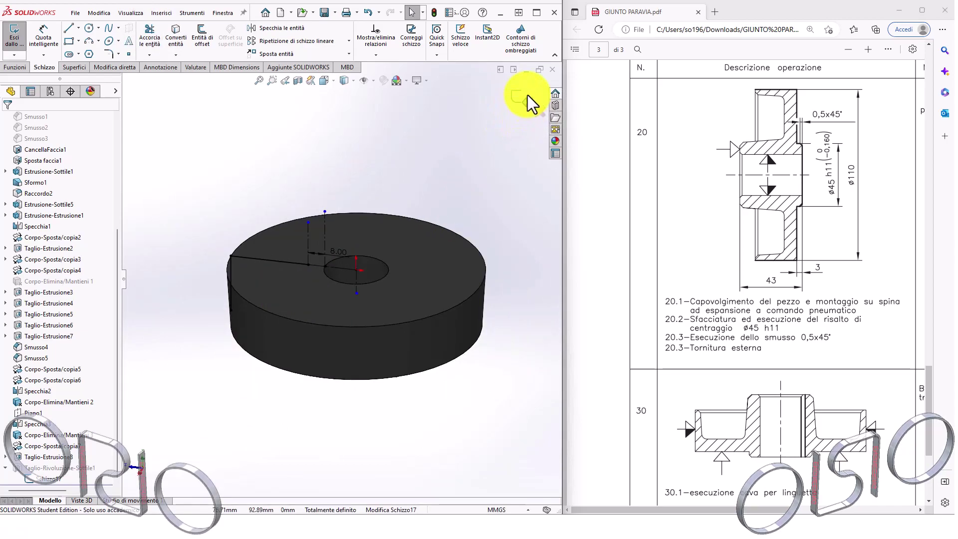
# Exit Schizzo17 and inspect the revised thin cut's circular edge near the bore.
pyautogui.click(524, 97)
pyautogui.moveTo(513, 103); pyautogui.dragTo(364, 261, button='middle')
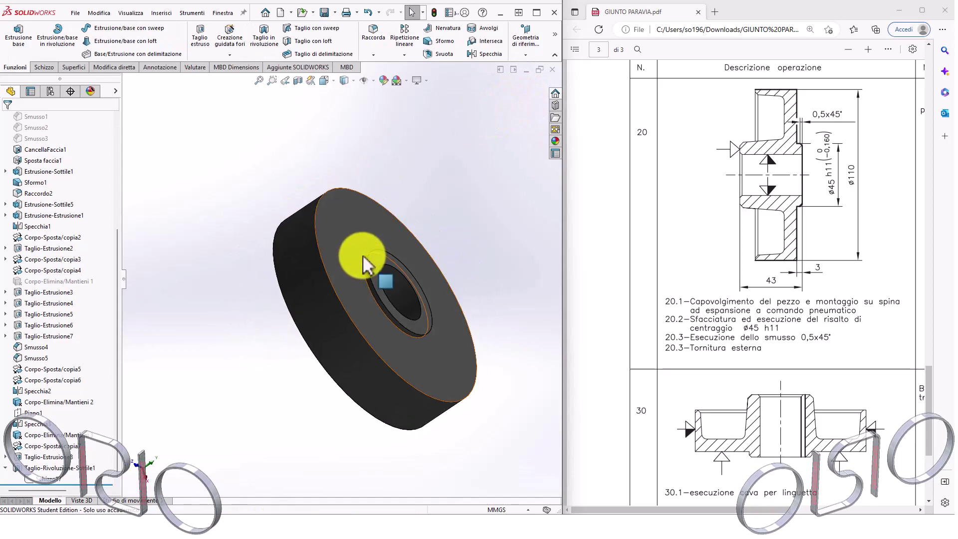
pyautogui.scroll(-3, 373, 274)
pyautogui.click(374, 276)
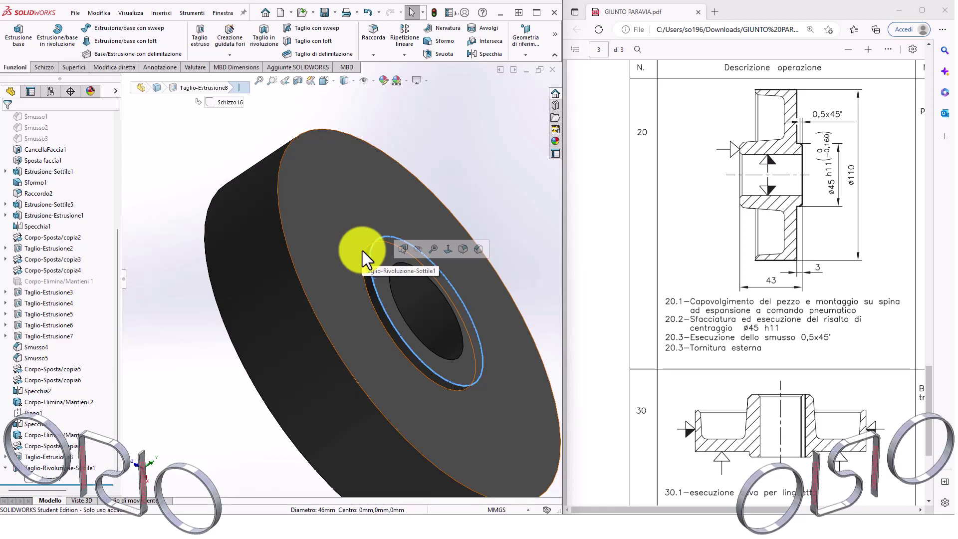
pyautogui.moveTo(364, 208)
pyautogui.mouseDown(button='middle')
pyautogui.moveTo(384, 246)
pyautogui.moveTo(349, 189)
pyautogui.moveTo(381, 226)
pyautogui.moveTo(394, 186)
pyautogui.moveTo(438, 203)
pyautogui.mouseUp(button='middle')
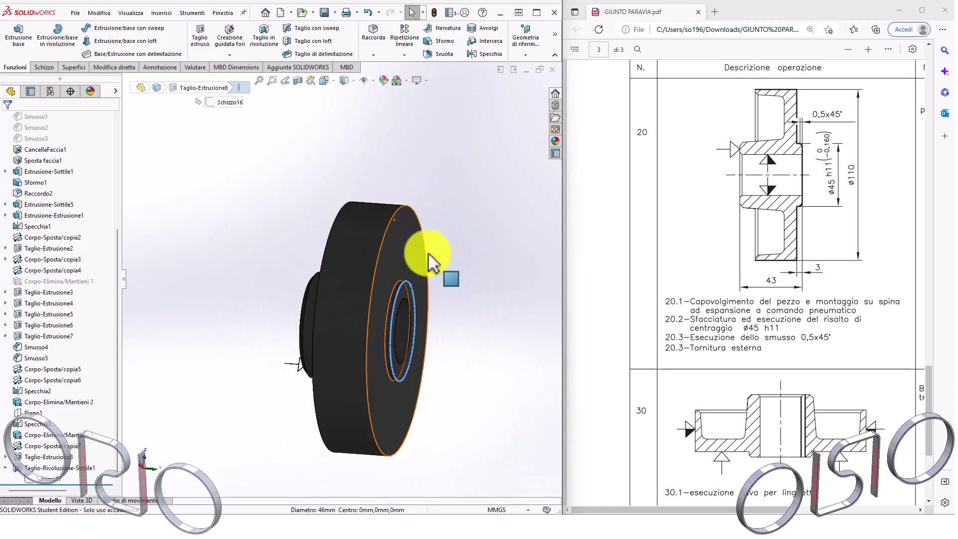
pyautogui.scroll(5, 90, 289)
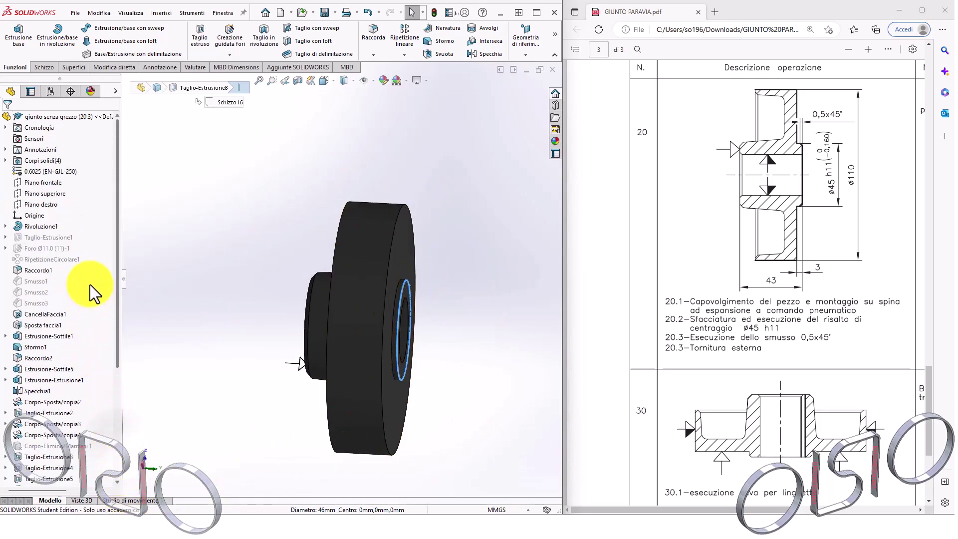
# Activate configuration 20.2, then 20.3, and select the cut's 114.79 mm outer edge.
pyautogui.click(50, 91)
pyautogui.moveTo(329, 259)
pyautogui.mouseDown(button='middle')
pyautogui.moveTo(343, 278)
pyautogui.moveTo(496, 272)
pyautogui.moveTo(553, 253)
pyautogui.moveTo(208, 284)
pyautogui.moveTo(252, 231)
pyautogui.moveTo(265, 243)
pyautogui.moveTo(253, 256)
pyautogui.mouseUp(button='middle')
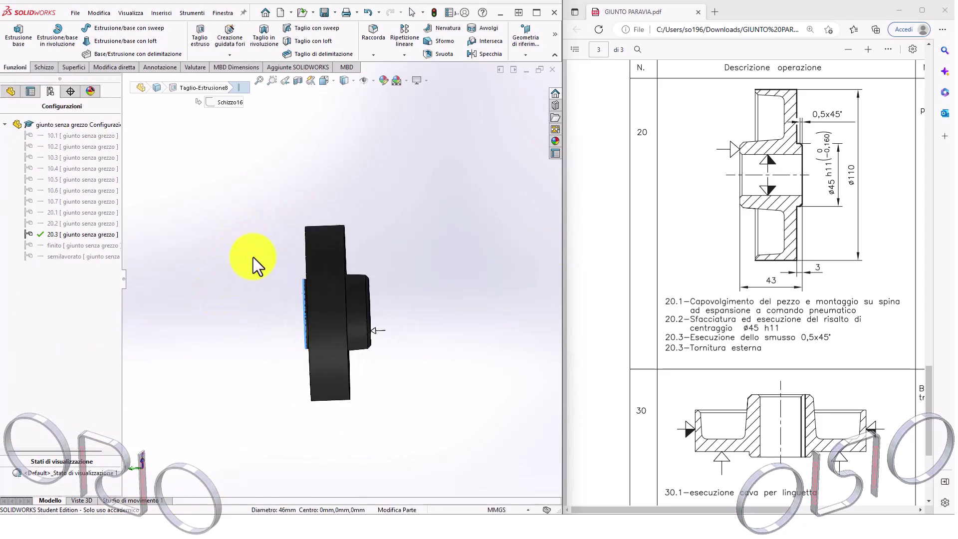
pyautogui.doubleClick(85, 225)
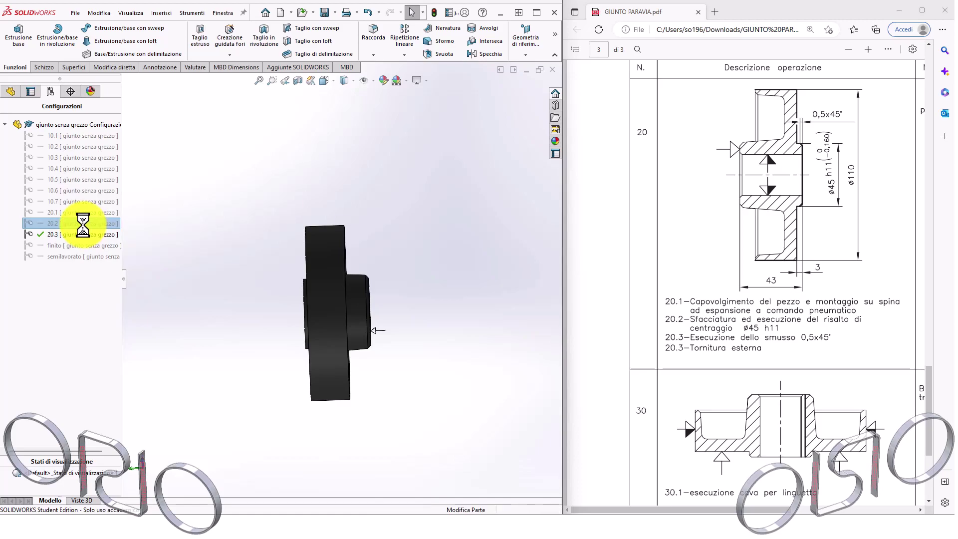
pyautogui.doubleClick(85, 234)
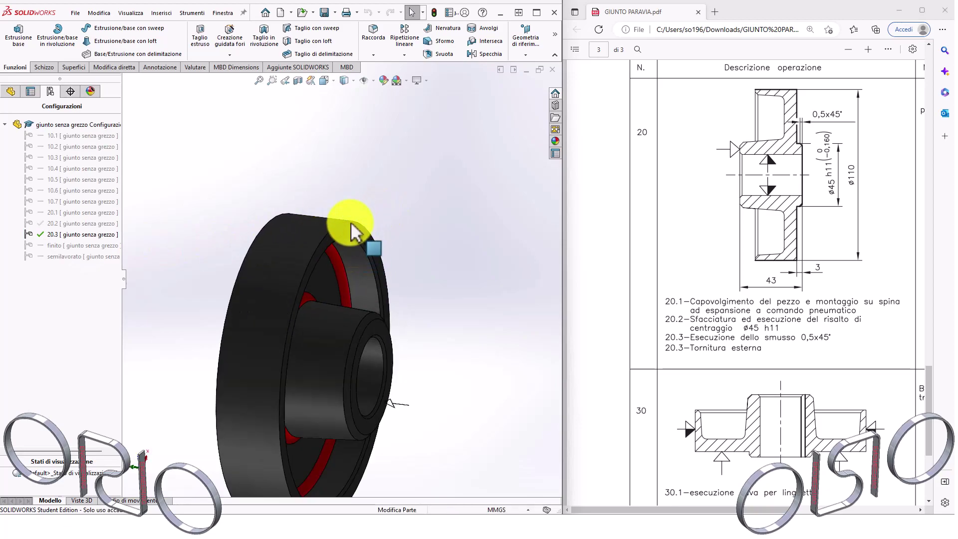
pyautogui.click(343, 223)
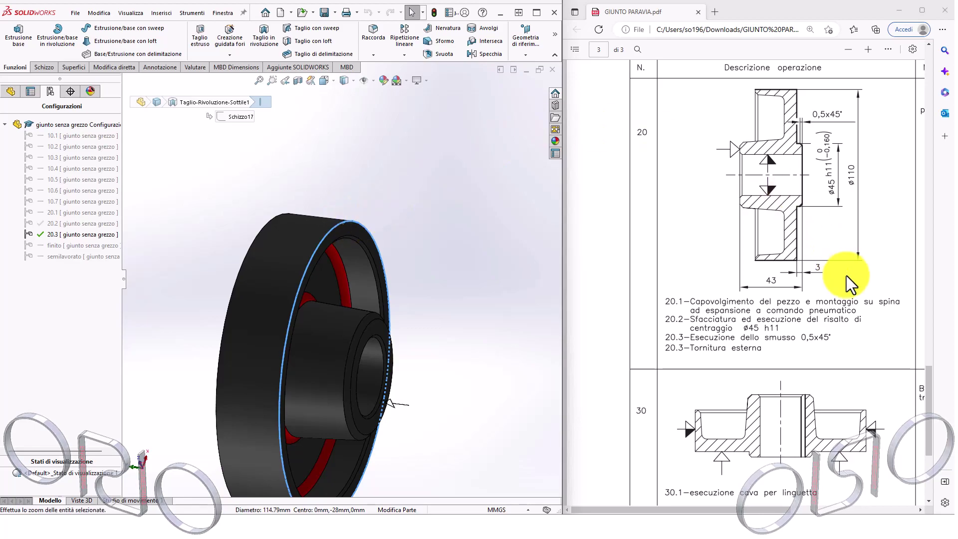
# Scroll GIUNTO PARAVIA.pdf to page 3's operation 20 table with 20.3 Tornitura esterna.
pyautogui.moveTo(929, 385)
pyautogui.mouseDown()
pyautogui.moveTo(930, 240)
pyautogui.moveTo(901, 93)
pyautogui.mouseUp()
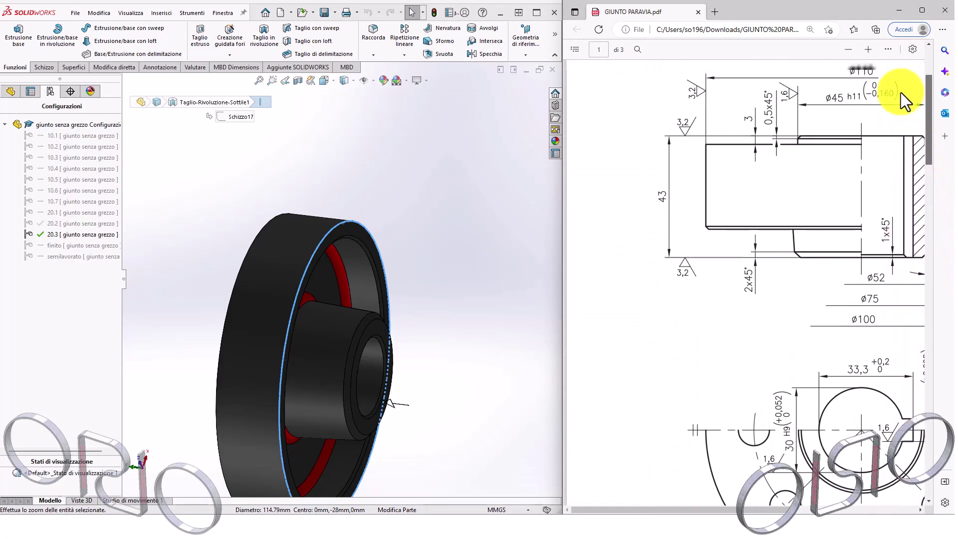
pyautogui.scroll(1, 900, 92)
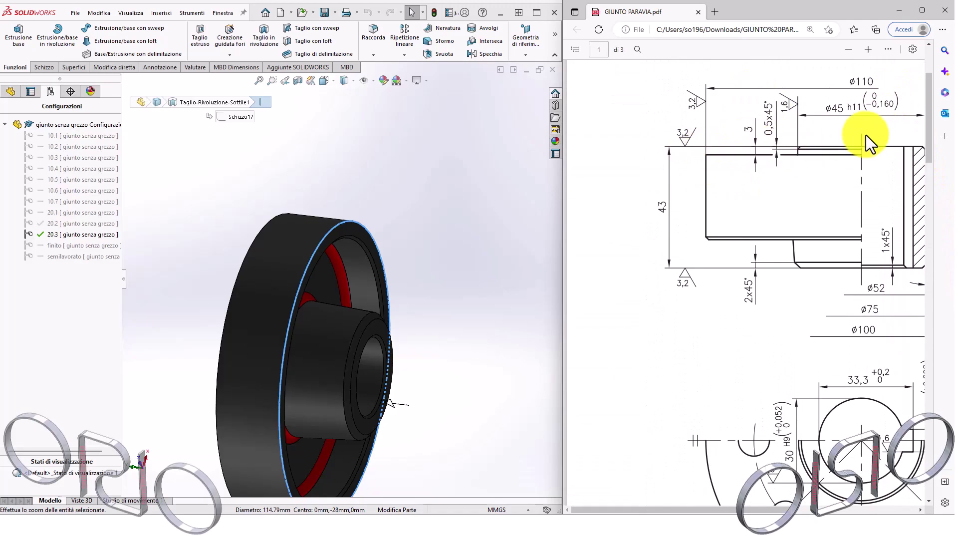
pyautogui.moveTo(926, 142); pyautogui.dragTo(929, 464)
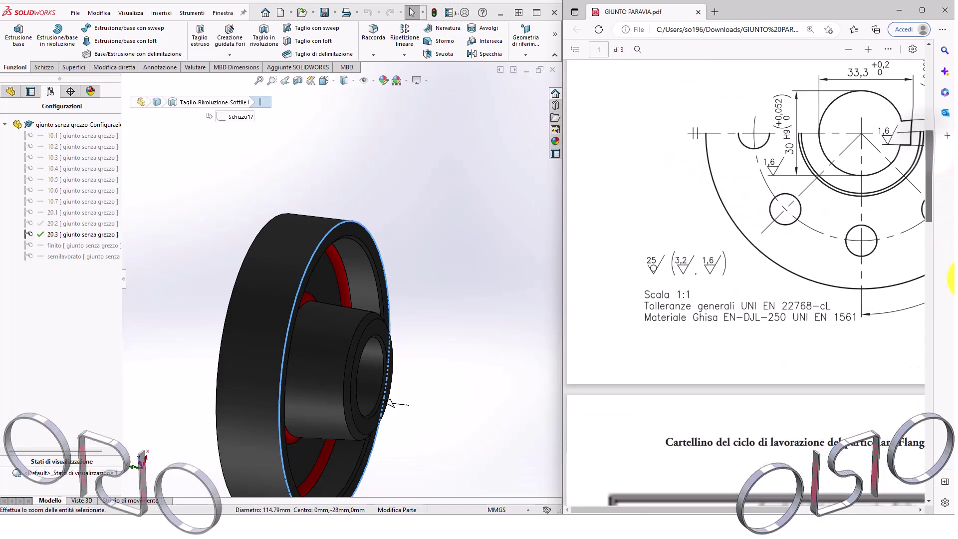
pyautogui.scroll(3, 626, 349)
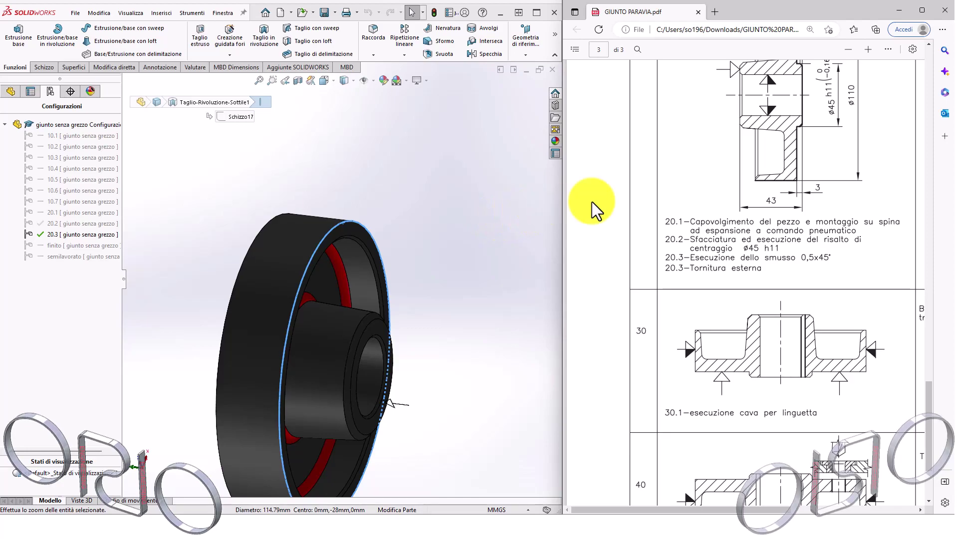
pyautogui.moveTo(367, 231); pyautogui.dragTo(265, 259, button='middle')
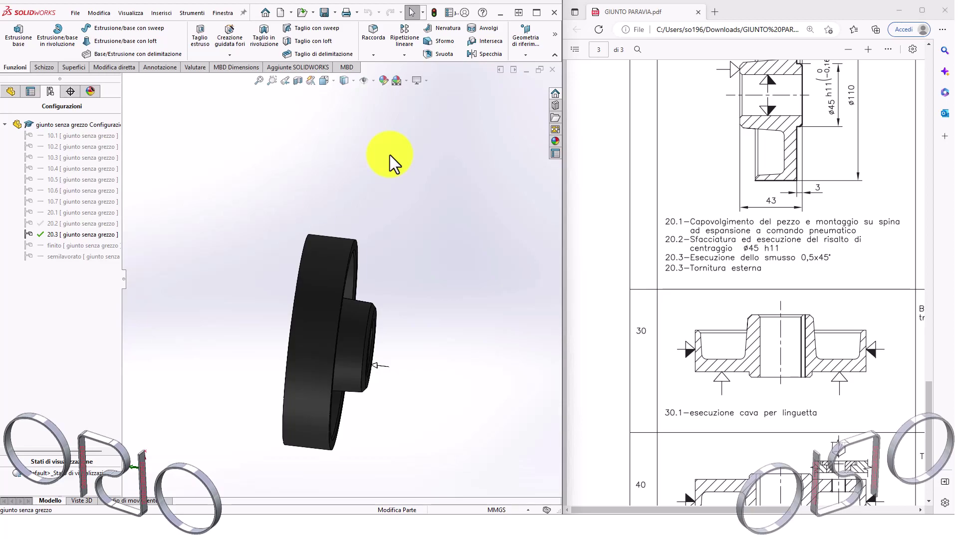
# Check the outer and hub-side circular edges, then show the feature tree down to Taglio-Rivoluzione-Sottile1.
pyautogui.moveTo(373, 178)
pyautogui.mouseDown(button='middle')
pyautogui.moveTo(449, 235)
pyautogui.moveTo(399, 228)
pyautogui.mouseUp(button='middle')
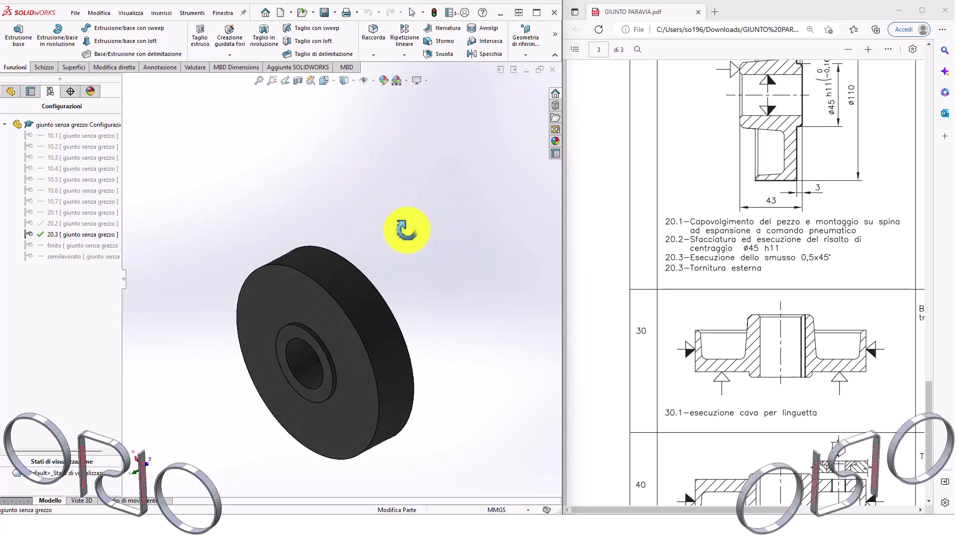
pyautogui.click(341, 306)
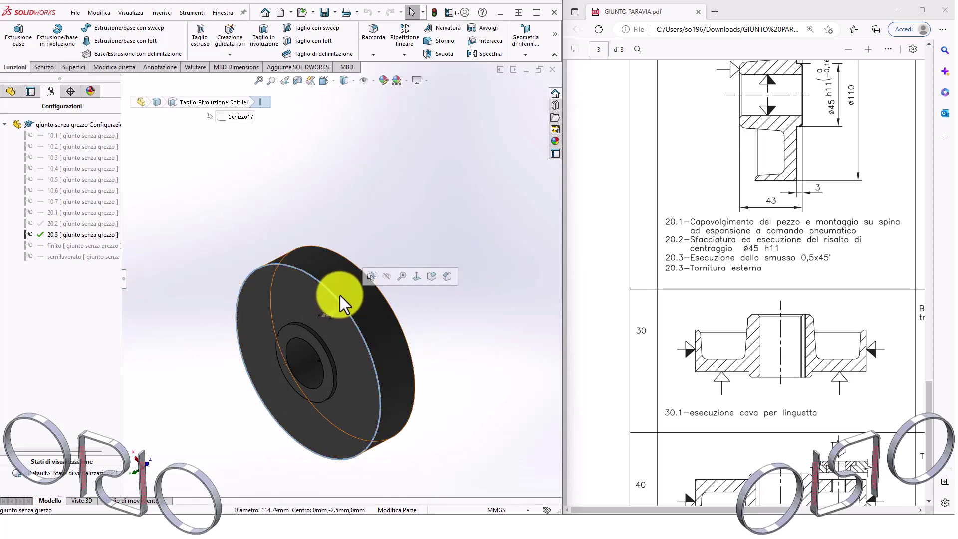
pyautogui.moveTo(387, 310)
pyautogui.mouseDown(button='middle')
pyautogui.moveTo(395, 203)
pyautogui.moveTo(325, 203)
pyautogui.moveTo(363, 188)
pyautogui.moveTo(370, 249)
pyautogui.mouseUp(button='middle')
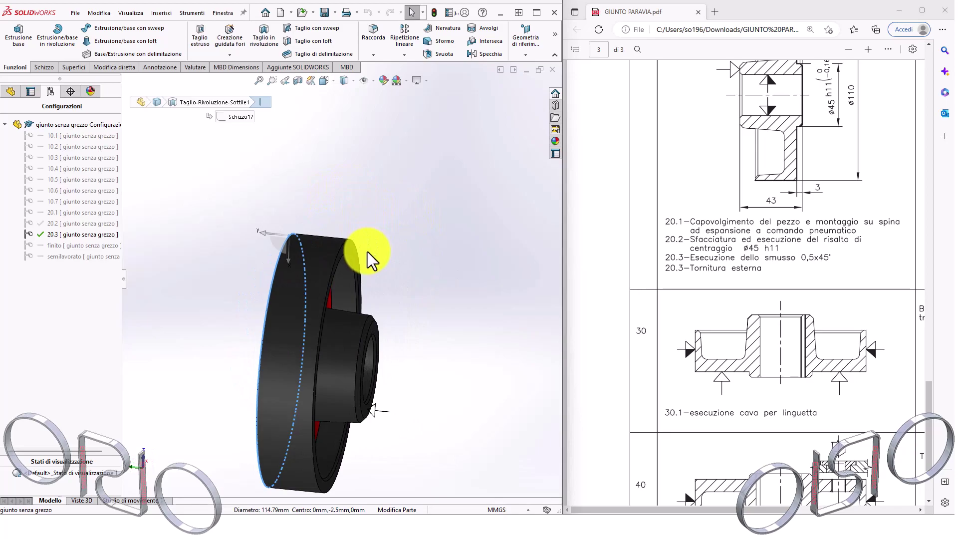
pyautogui.click(375, 253)
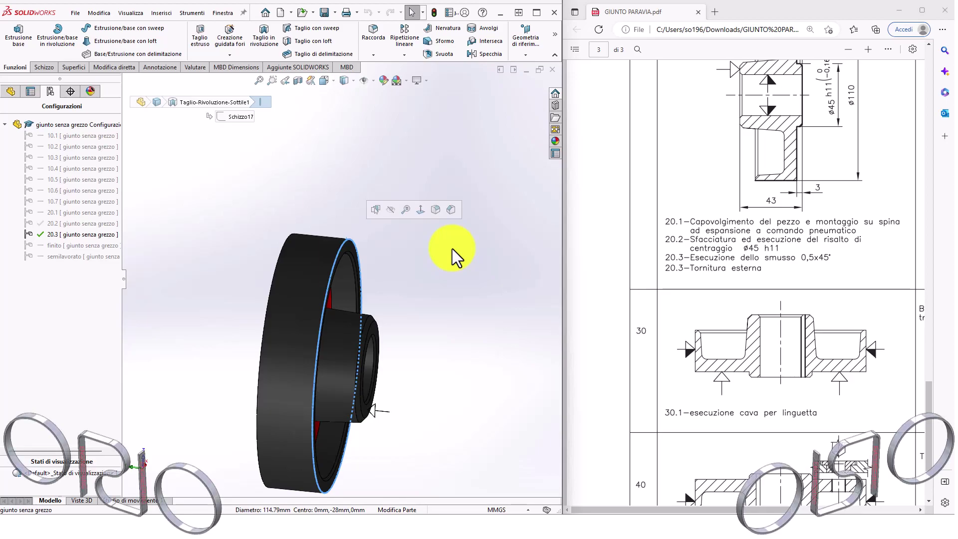
pyautogui.click(11, 90)
pyautogui.moveTo(118, 368); pyautogui.dragTo(112, 481)
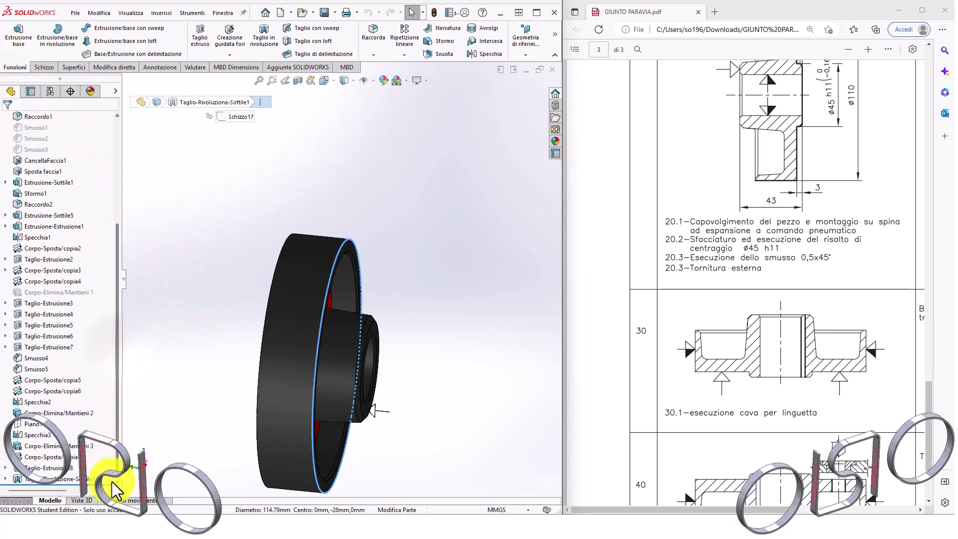
# Edit sketch Schizzo17 in isometric view and remove the vertical line's relation.
pyautogui.click(50, 478)
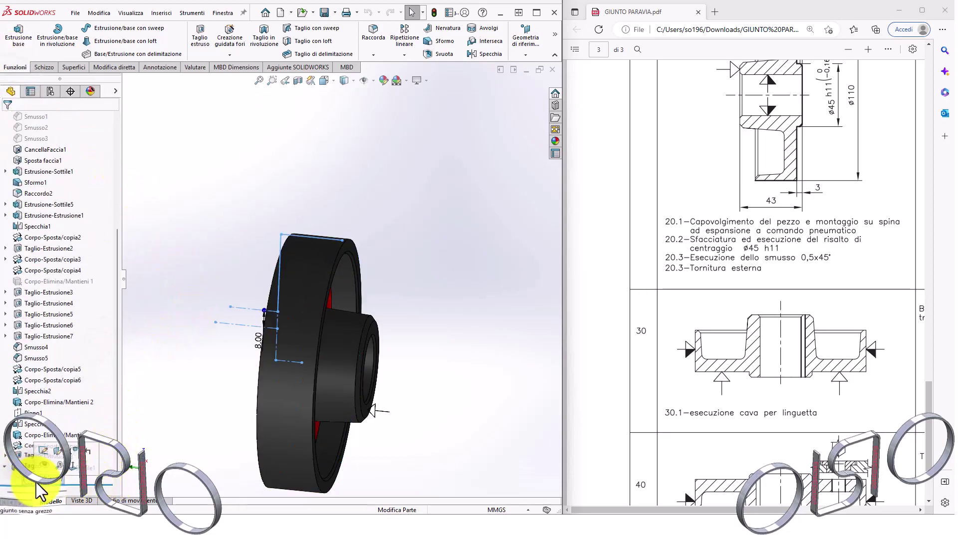
pyautogui.click(44, 452)
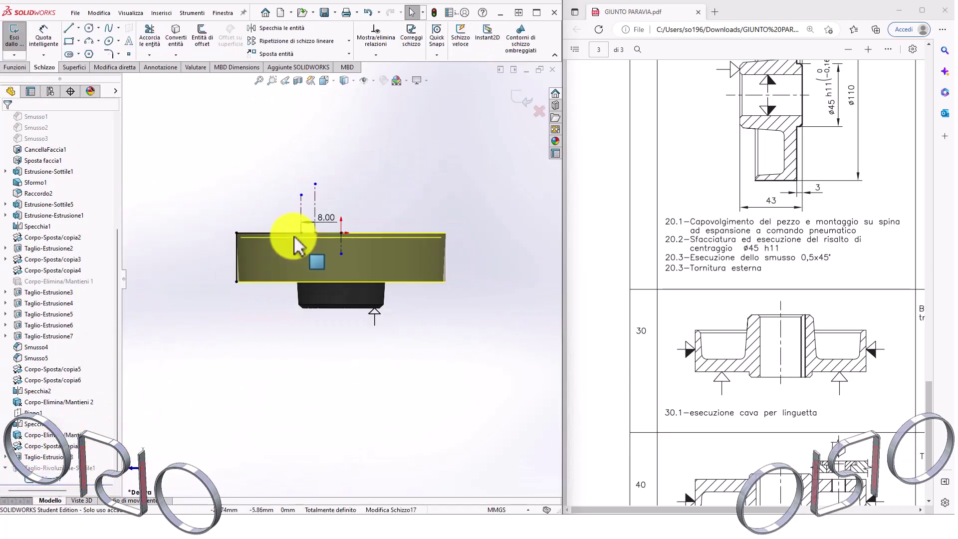
pyautogui.hotkey('ctrl', '7')
pyautogui.scroll(4, 299, 255)
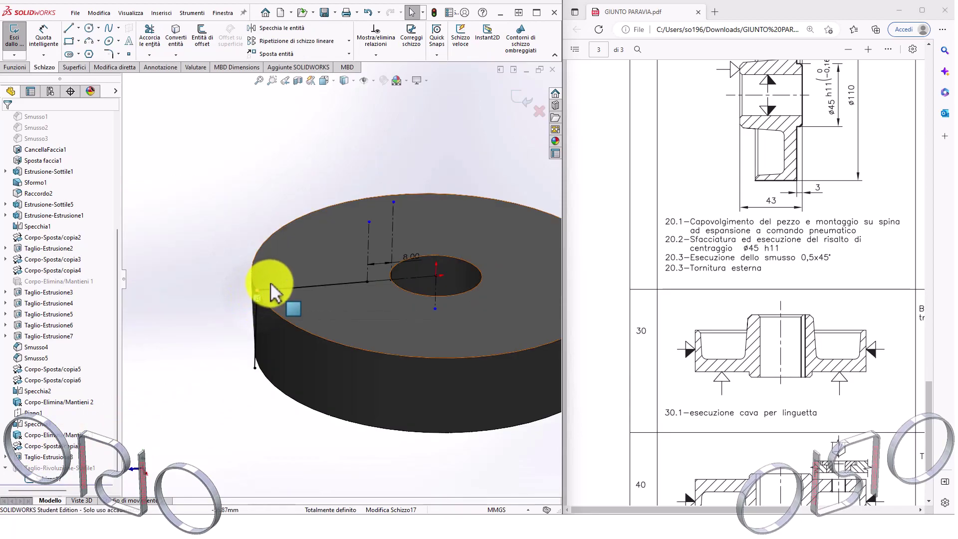
pyautogui.hotkey('ctrl', 'z')
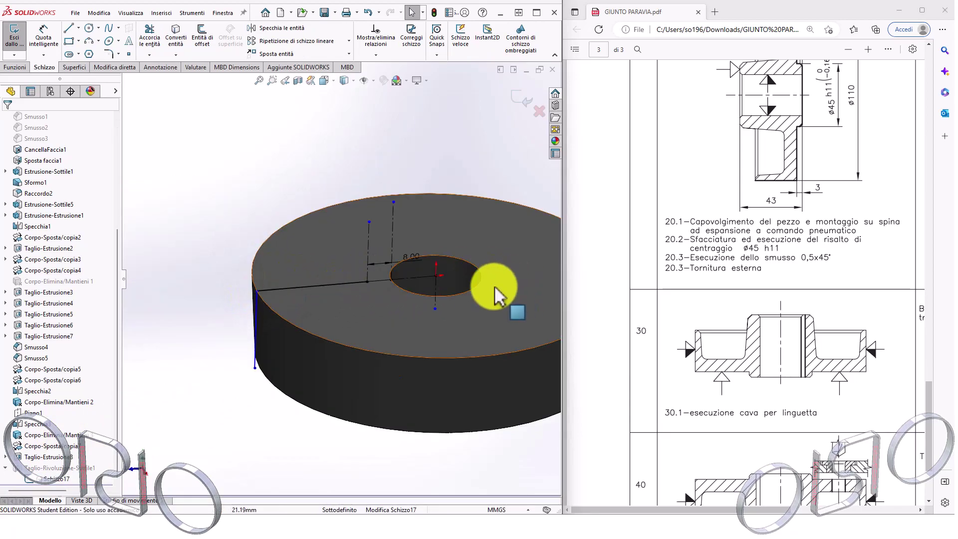
pyautogui.scroll(-2, 339, 281)
# Dimension the vertical sketch line to a 120 diameter from the centre line.
pyautogui.click(44, 35)
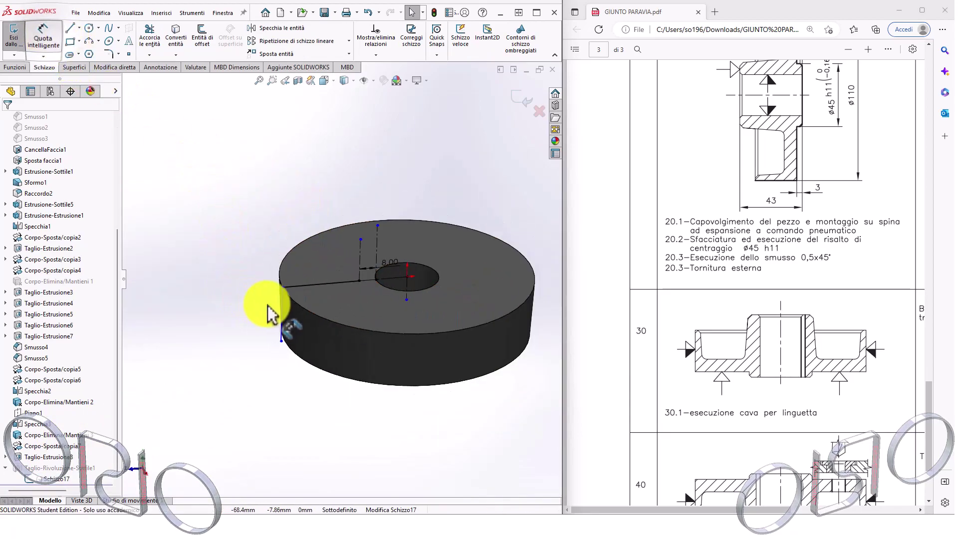
pyautogui.click(282, 314)
pyautogui.click(407, 288)
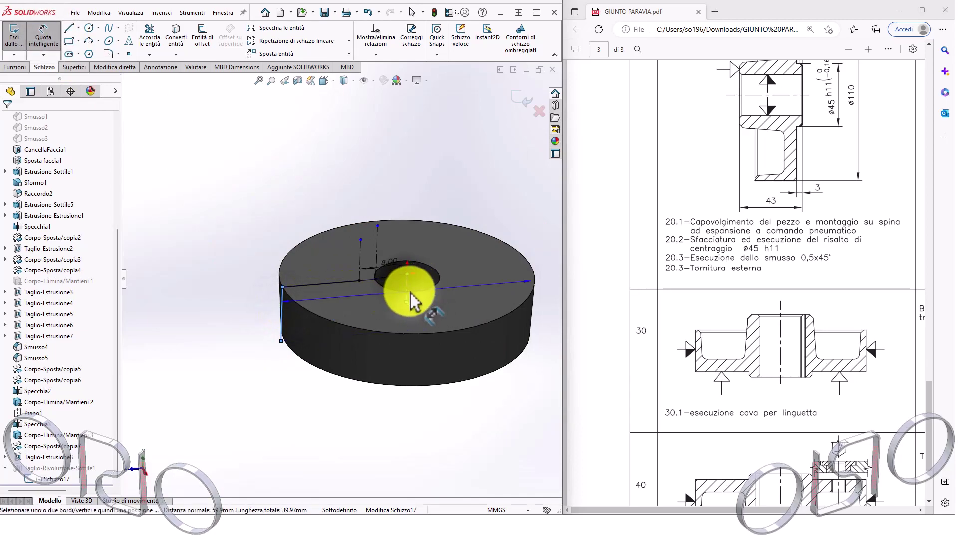
pyautogui.click(478, 419)
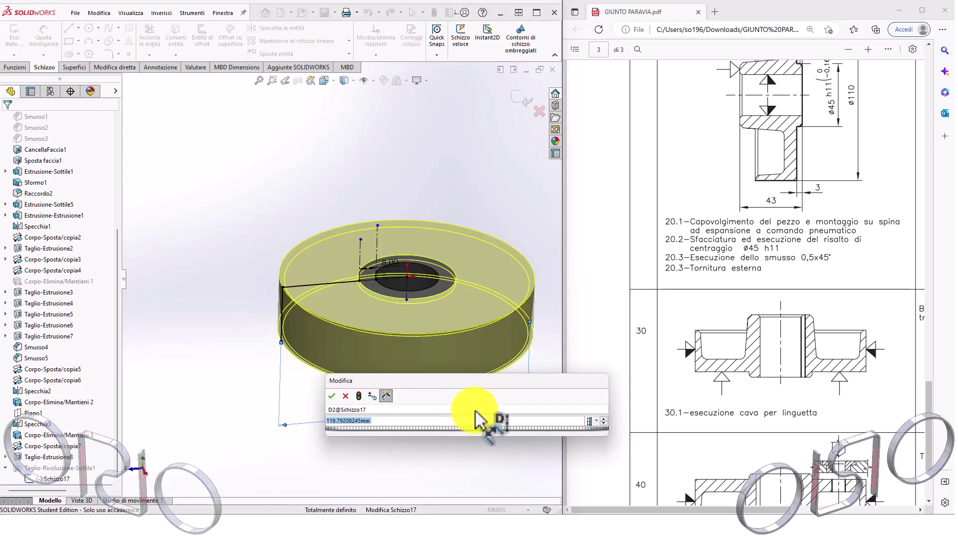
pyautogui.write('110')
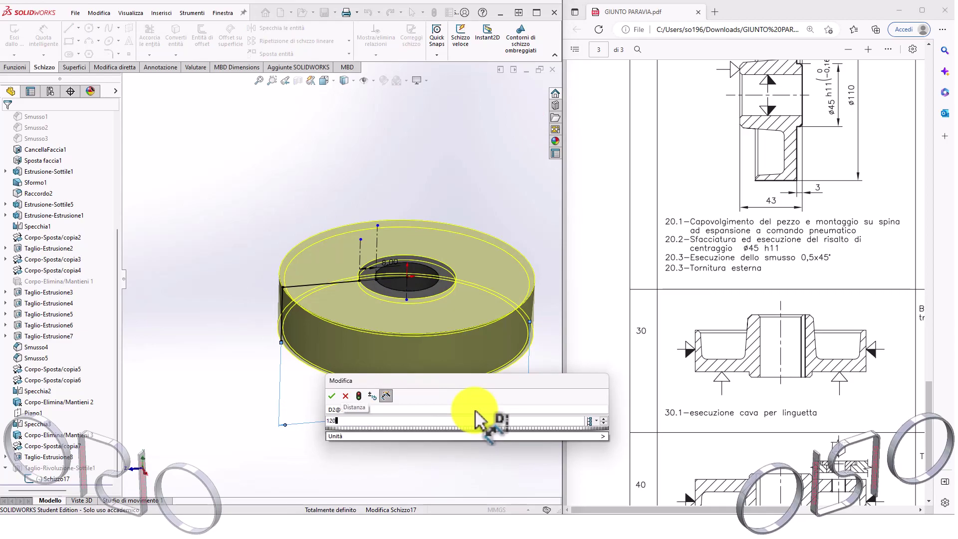
pyautogui.press('Return')
# Exit Schizzo17 and rebuild the coupling with the resized turning cut.
pyautogui.scroll(3, 344, 219)
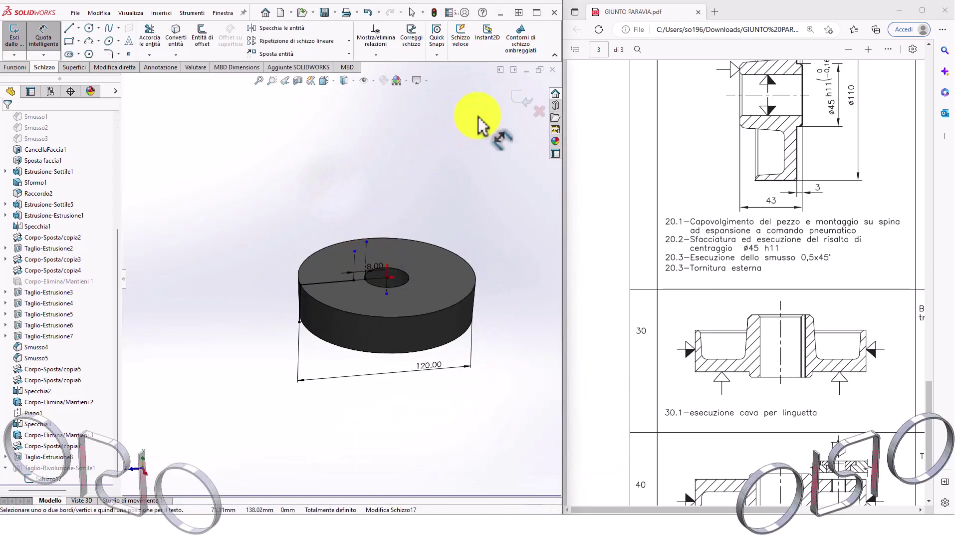
pyautogui.click(520, 102)
pyautogui.moveTo(396, 338)
pyautogui.mouseDown(button='middle')
pyautogui.moveTo(513, 209)
pyautogui.moveTo(433, 372)
pyautogui.moveTo(421, 231)
pyautogui.mouseUp(button='middle')
pyautogui.scroll(-5, 406, 261)
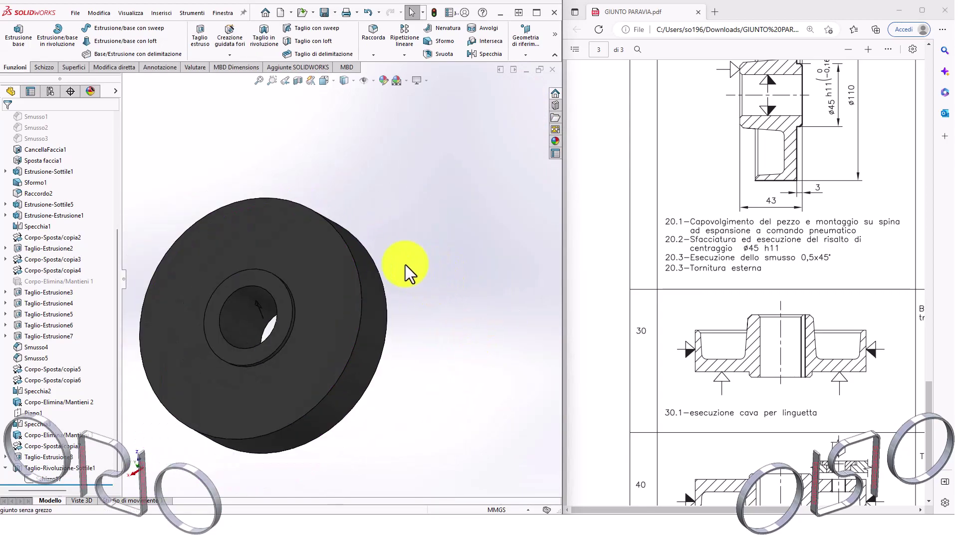
pyautogui.moveTo(406, 263); pyautogui.dragTo(338, 252, button='middle')
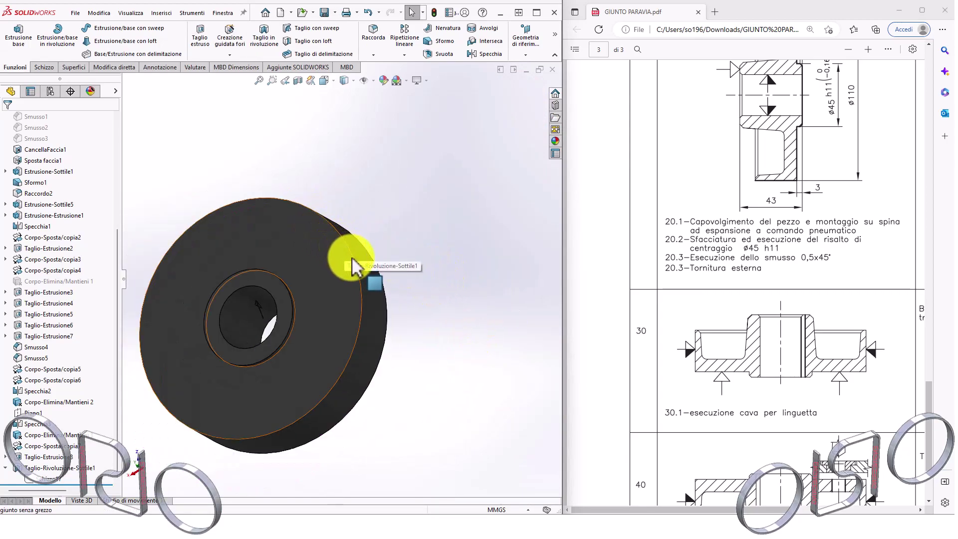
pyautogui.click(353, 265)
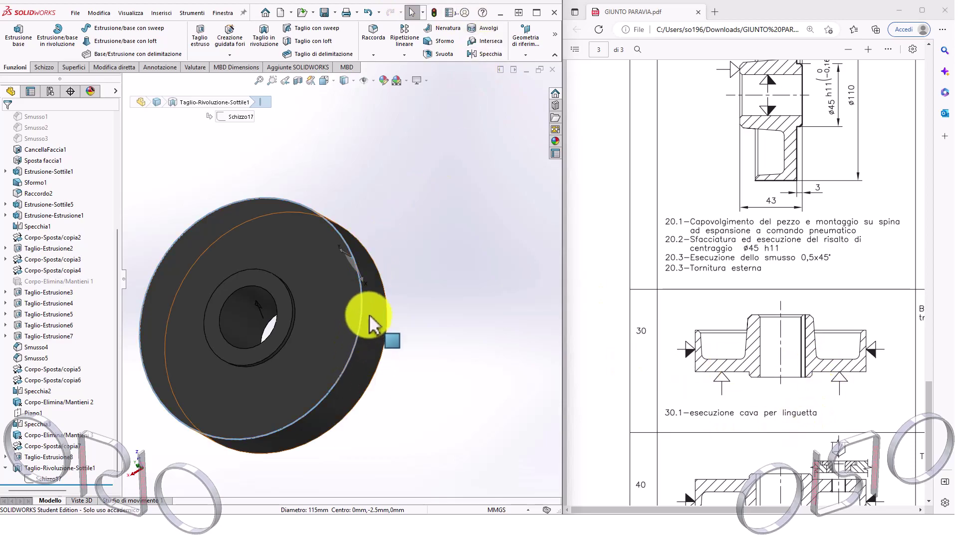
pyautogui.moveTo(369, 321)
pyautogui.mouseDown(button='middle')
pyautogui.moveTo(284, 242)
pyautogui.moveTo(285, 214)
pyautogui.moveTo(314, 214)
pyautogui.moveTo(291, 161)
pyautogui.moveTo(263, 235)
pyautogui.moveTo(182, 381)
pyautogui.mouseUp(button='middle')
pyautogui.click(291, 160)
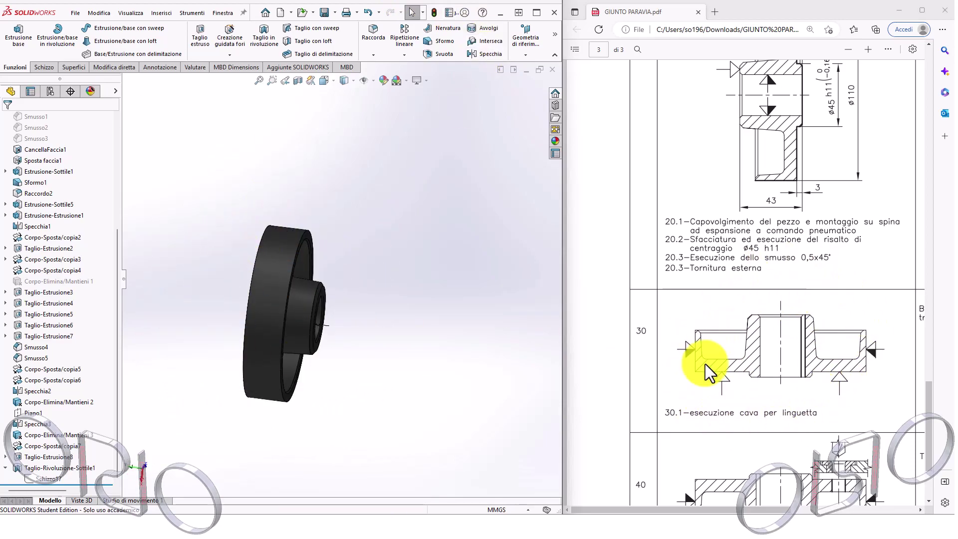
pyautogui.moveTo(931, 428); pyautogui.dragTo(932, 444)
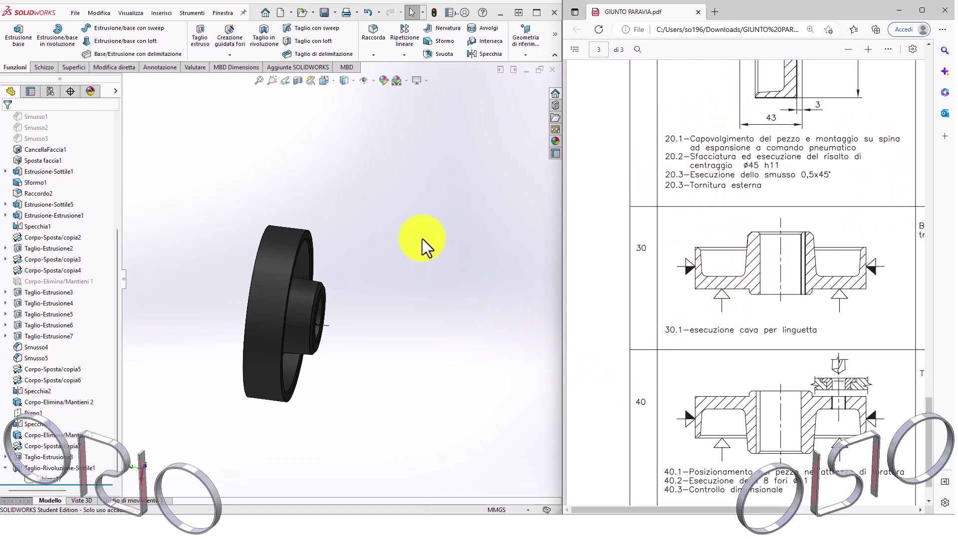
pyautogui.click(5, 467)
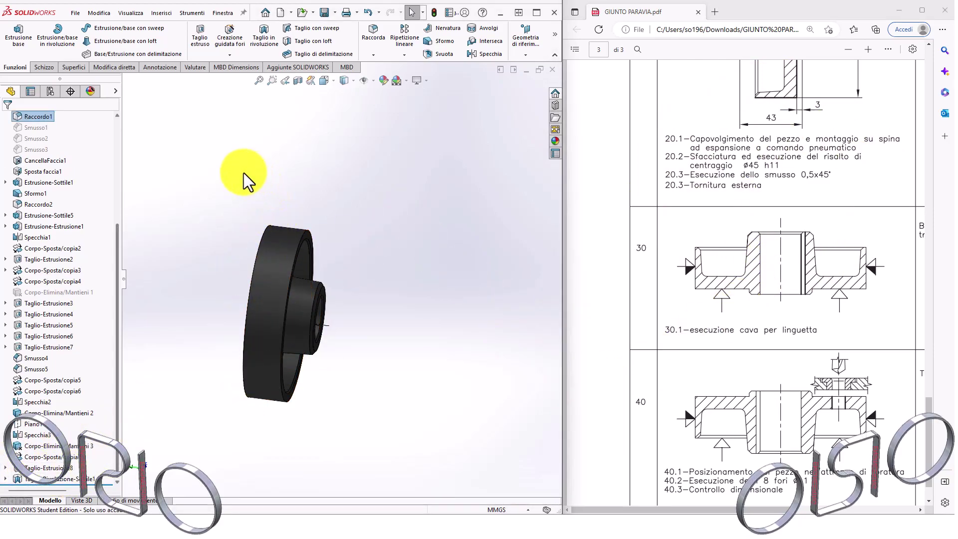
pyautogui.click(6, 479)
pyautogui.click(47, 480)
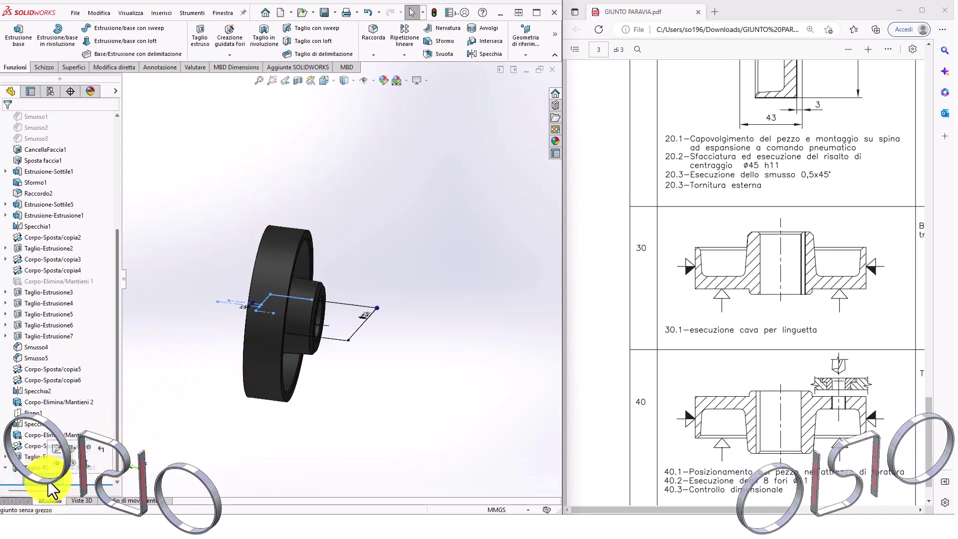
pyautogui.moveTo(240, 392)
pyautogui.mouseDown(button='middle')
pyautogui.moveTo(234, 416)
pyautogui.moveTo(246, 406)
pyautogui.moveTo(231, 422)
pyautogui.mouseUp(button='middle')
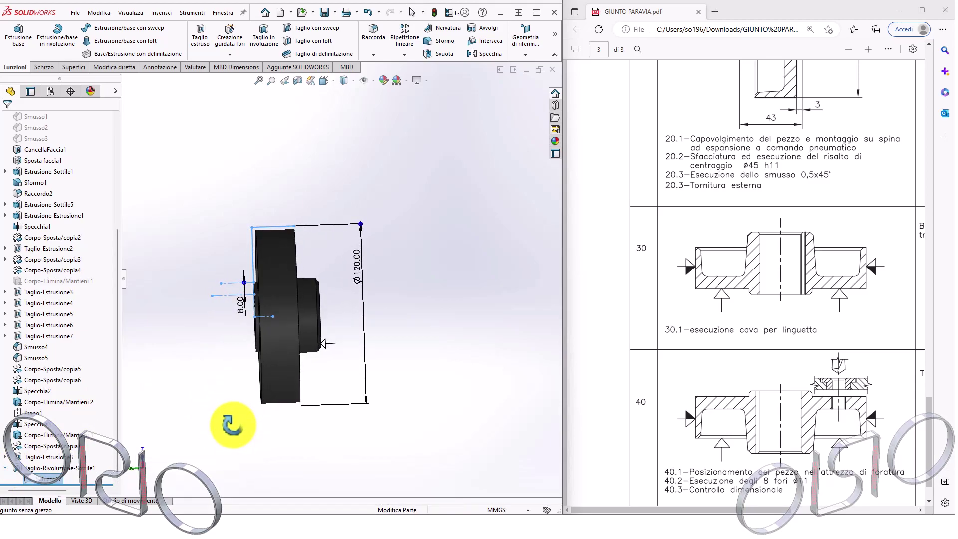
pyautogui.click(206, 376)
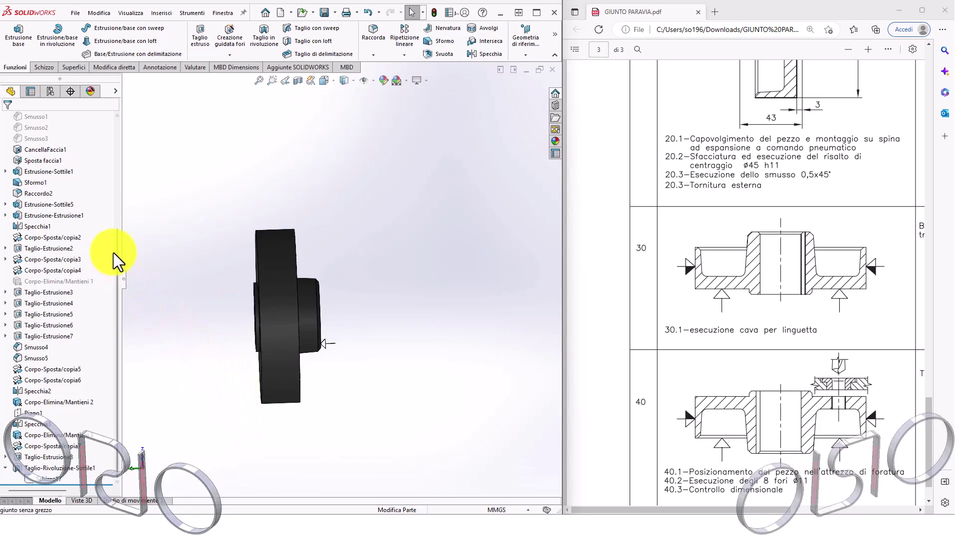
pyautogui.scroll(5, 97, 172)
pyautogui.scroll(2, 97, 173)
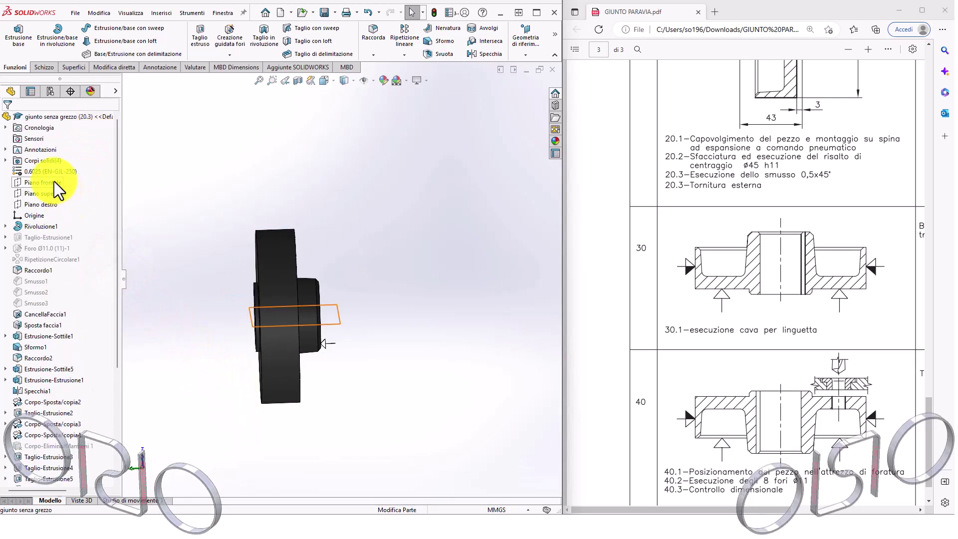
# Start a new sketch on Piano destro, viewed side-on.
pyautogui.click(54, 181)
pyautogui.click(52, 195)
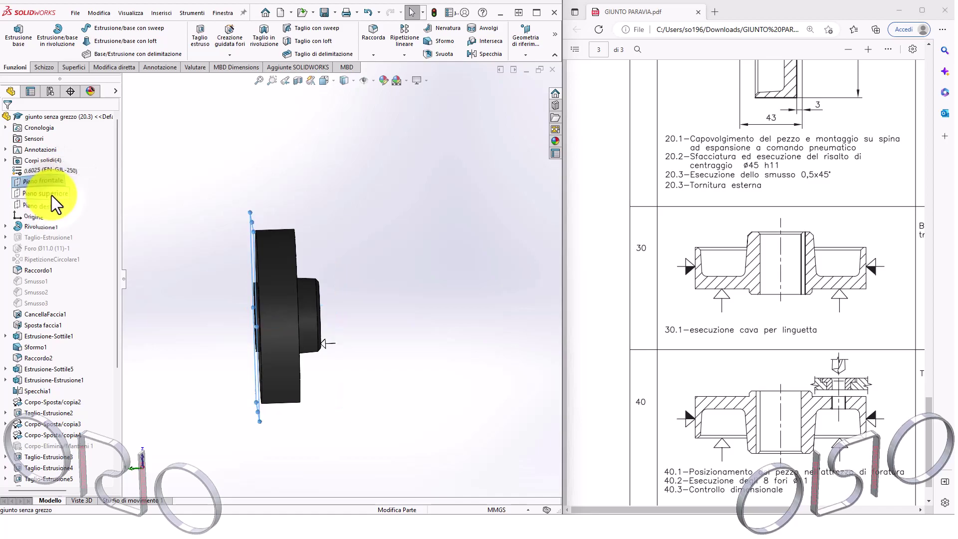
pyautogui.click(56, 186)
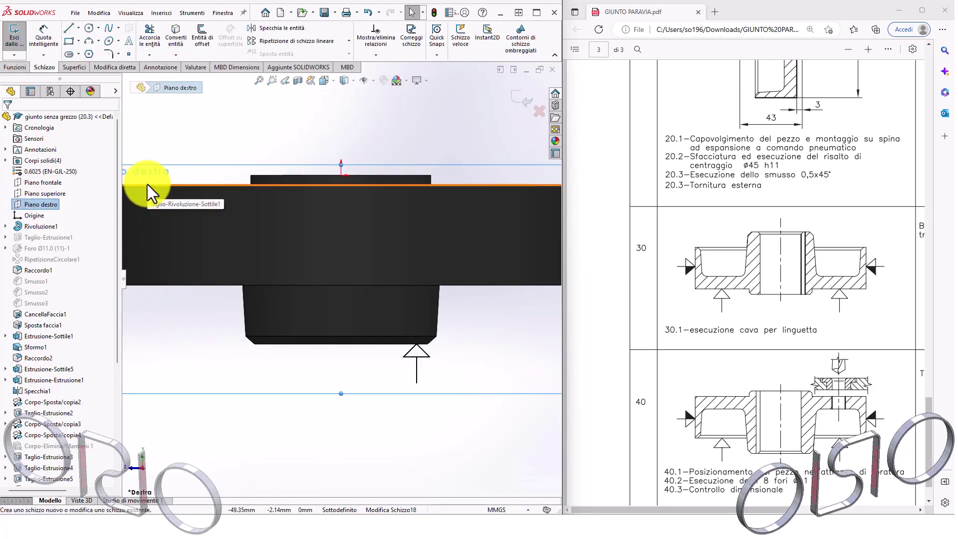
pyautogui.hotkey('ctrl', '8')
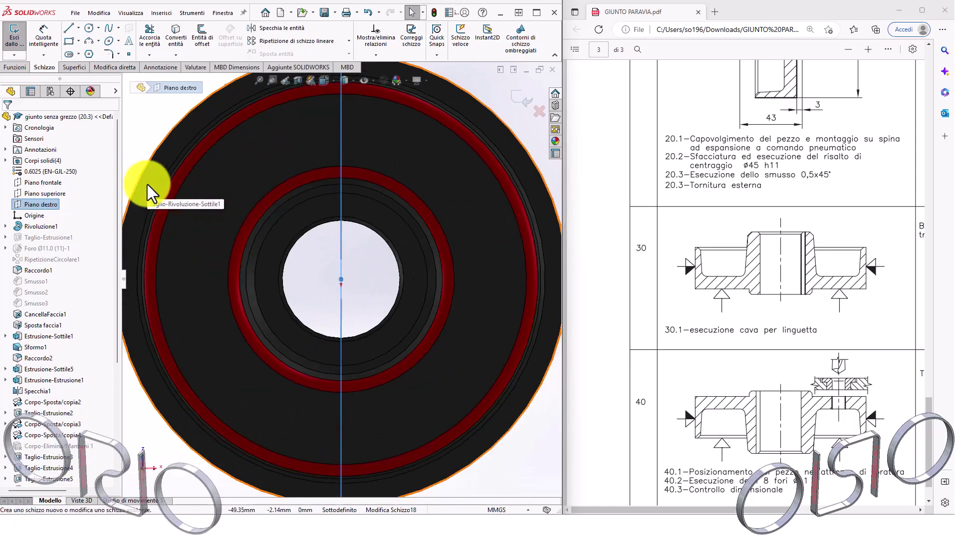
pyautogui.hotkey('ctrl', '8')
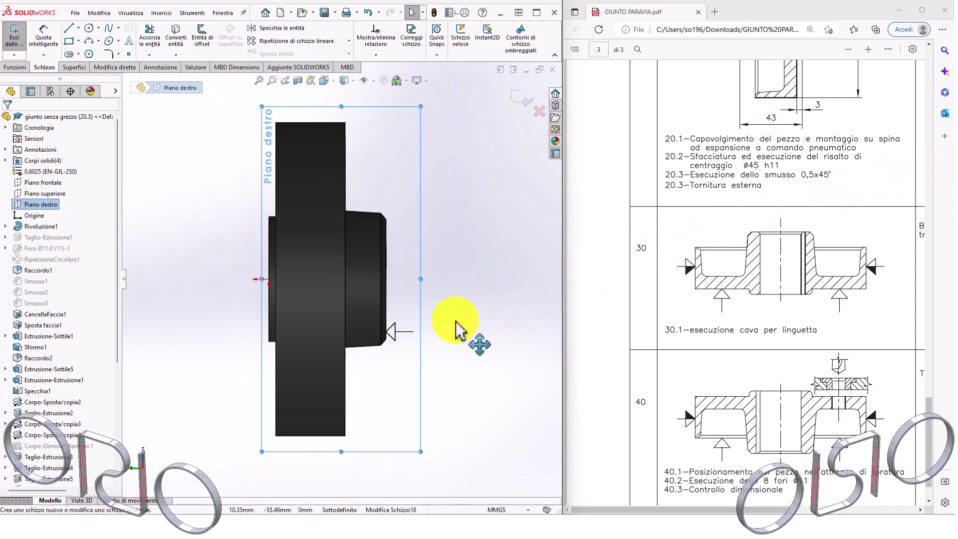
pyautogui.scroll(-3, 120, 424)
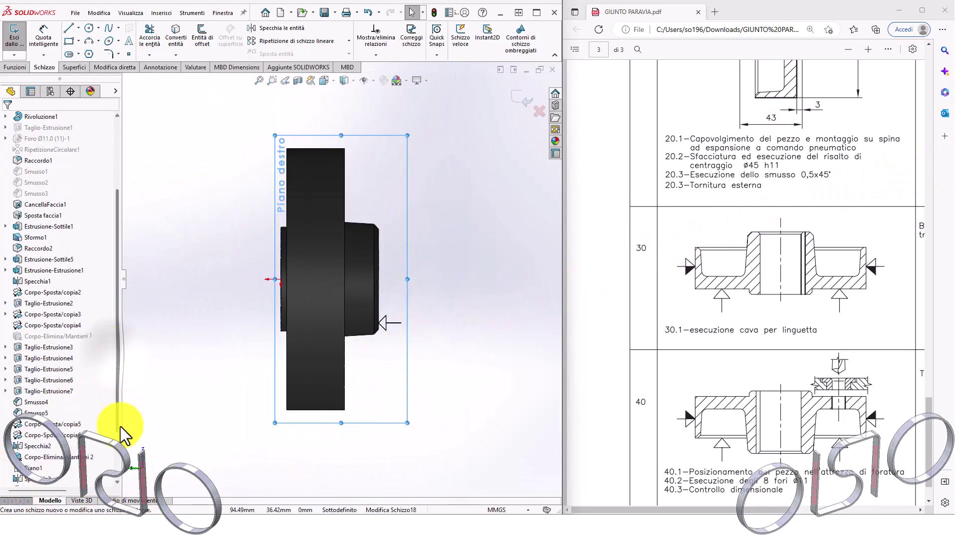
pyautogui.scroll(-2, 121, 426)
# Convert the part's top outer edge into a fully defined 25.5 mm line in Schizzo18.
pyautogui.click(48, 468)
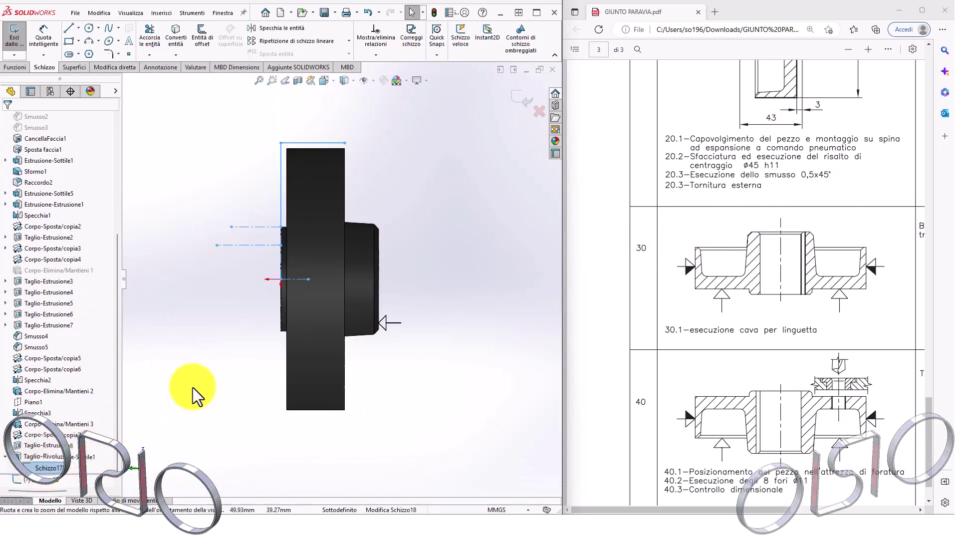
pyautogui.click(169, 382)
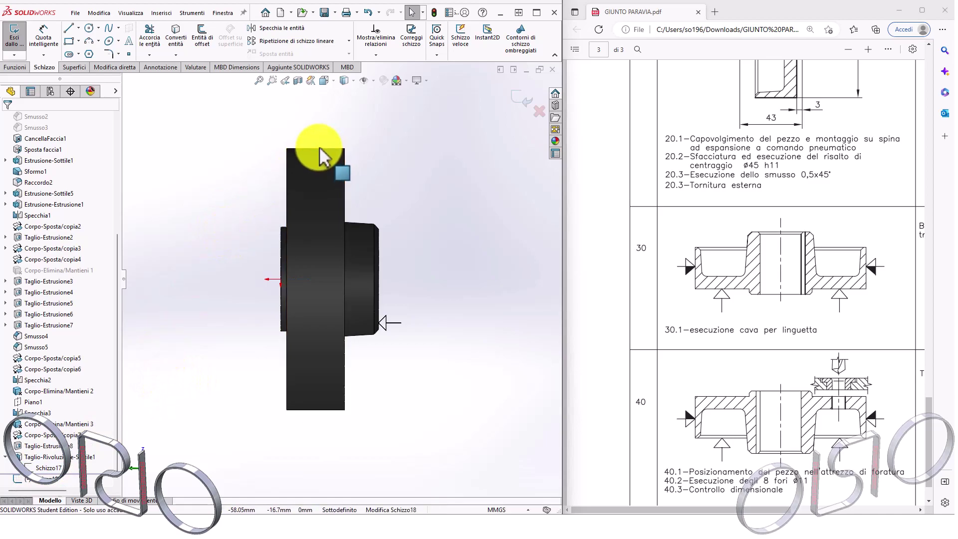
pyautogui.scroll(-1, 317, 145)
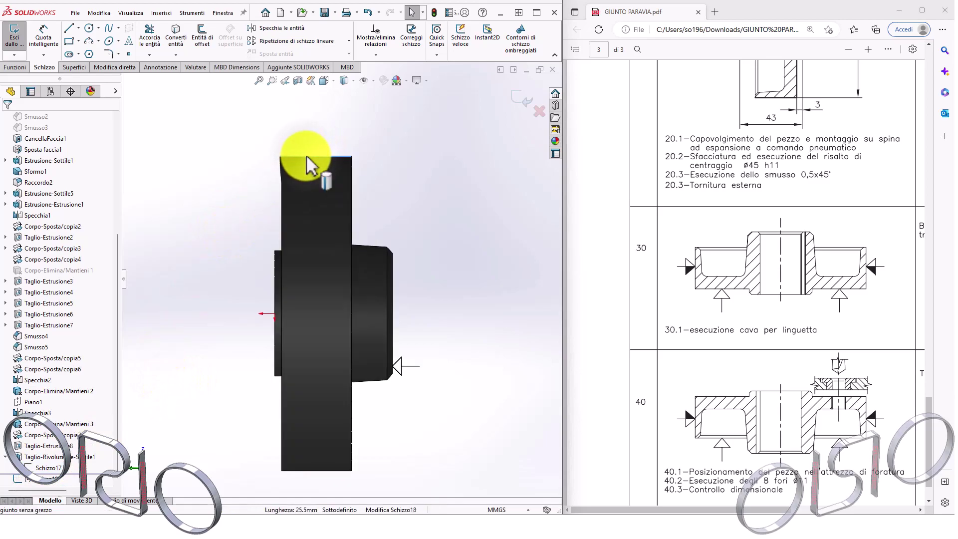
pyautogui.click(173, 28)
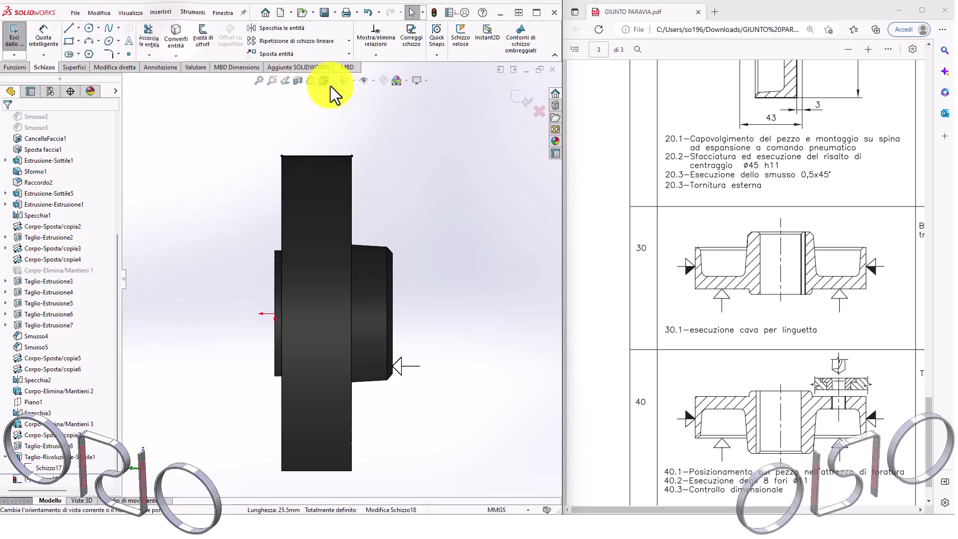
pyautogui.click(22, 68)
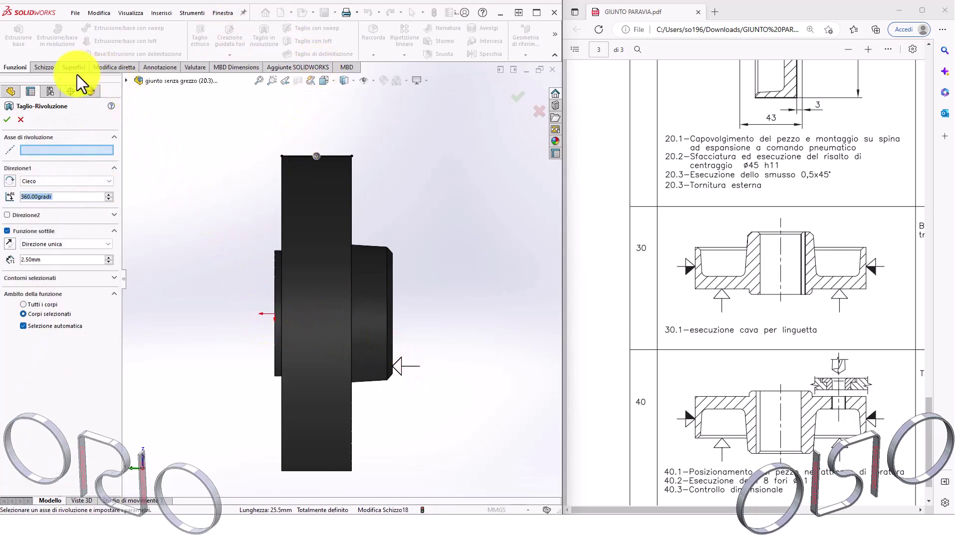
# Revolve-cut Schizzo18 360° around Asse1 as a reversed 2.50 mm thin feature.
pyautogui.moveTo(256, 232); pyautogui.dragTo(344, 271, button='middle')
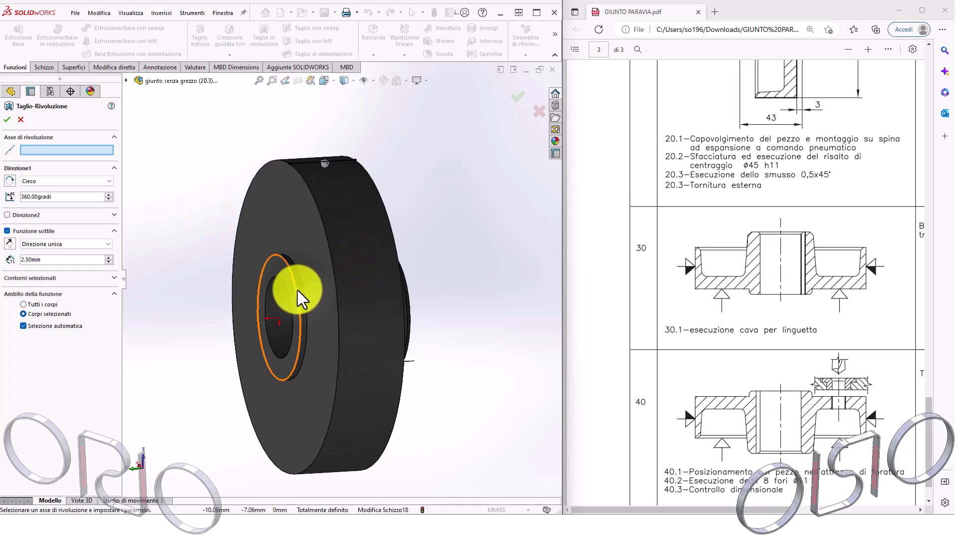
pyautogui.click(372, 81)
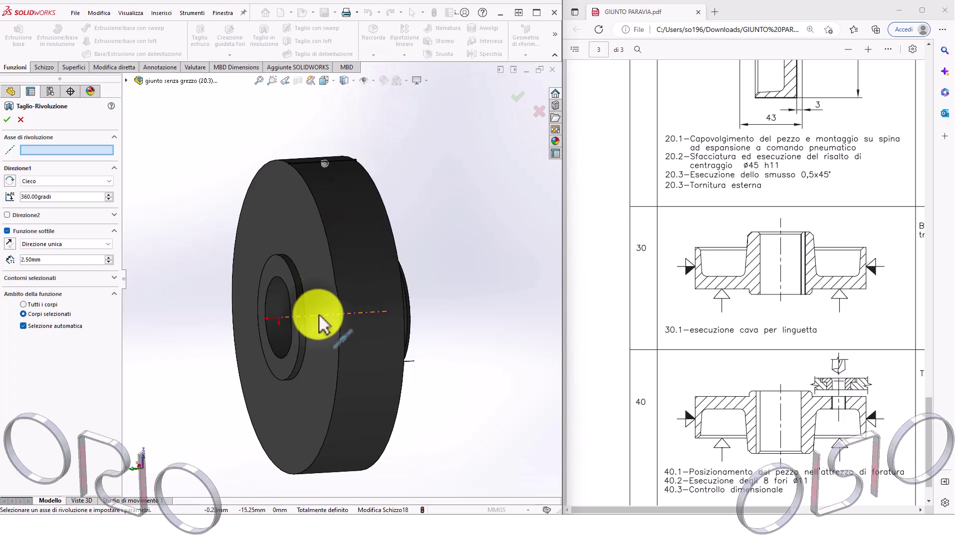
pyautogui.click(319, 313)
pyautogui.moveTo(418, 252)
pyautogui.mouseDown(button='middle')
pyautogui.moveTo(376, 214)
pyautogui.moveTo(387, 167)
pyautogui.moveTo(372, 213)
pyautogui.moveTo(351, 219)
pyautogui.moveTo(364, 214)
pyautogui.mouseUp(button='middle')
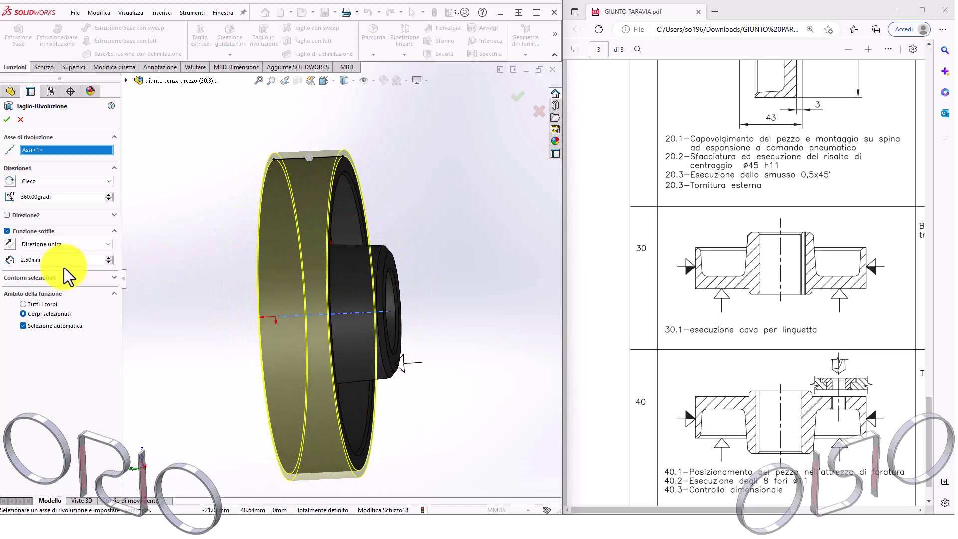
pyautogui.click(11, 244)
pyautogui.click(7, 119)
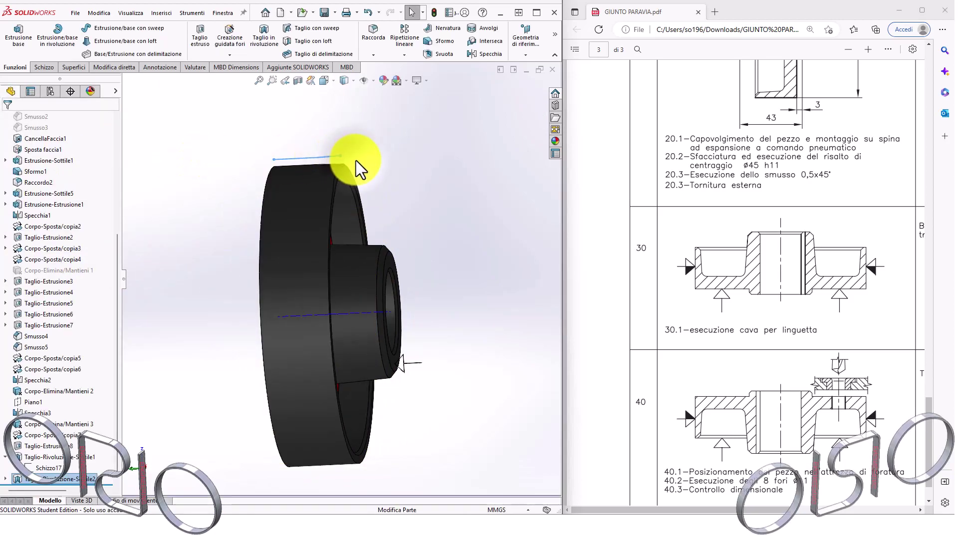
# Inspect the new cut at the front outer circular edge.
pyautogui.click(341, 168)
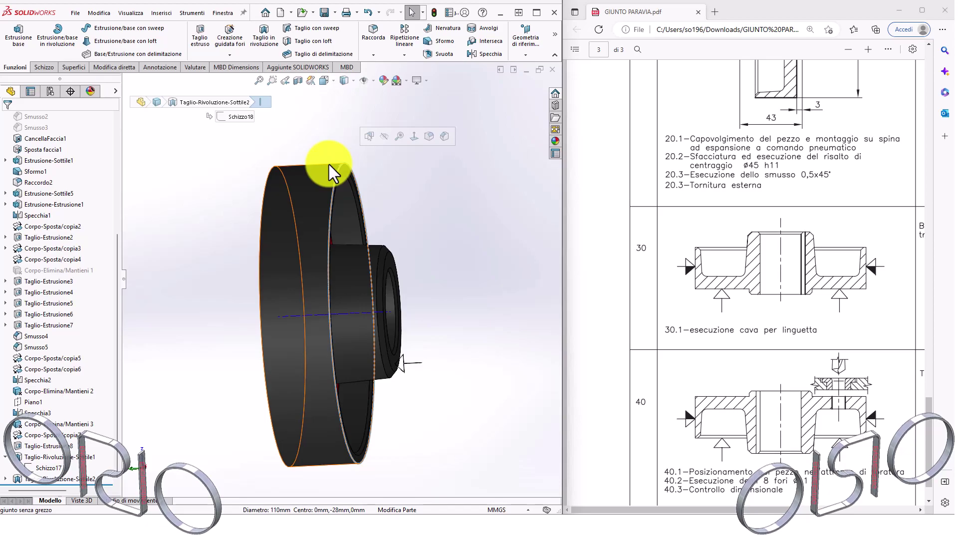
pyautogui.click(477, 212)
pyautogui.moveTo(402, 213)
pyautogui.mouseDown(button='middle')
pyautogui.moveTo(274, 239)
pyautogui.moveTo(454, 204)
pyautogui.moveTo(403, 202)
pyautogui.moveTo(418, 223)
pyautogui.moveTo(407, 232)
pyautogui.mouseUp(button='middle')
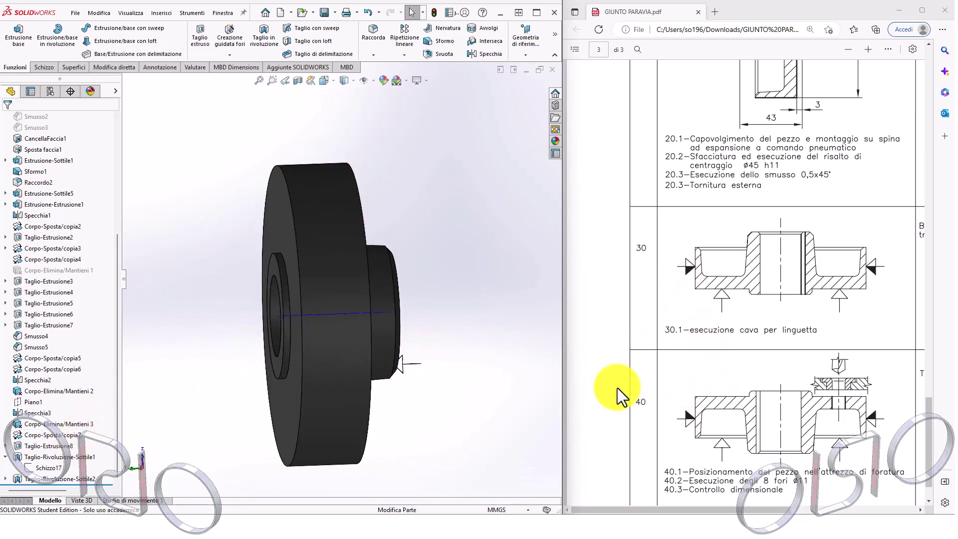
# Activate configuration 20.3 from the ConfigurationManager list.
pyautogui.click(50, 93)
pyautogui.doubleClick(110, 236)
pyautogui.moveTo(244, 220)
pyautogui.mouseDown(button='middle')
pyautogui.moveTo(196, 261)
pyautogui.moveTo(246, 268)
pyautogui.mouseUp(button='middle')
pyautogui.click(370, 85)
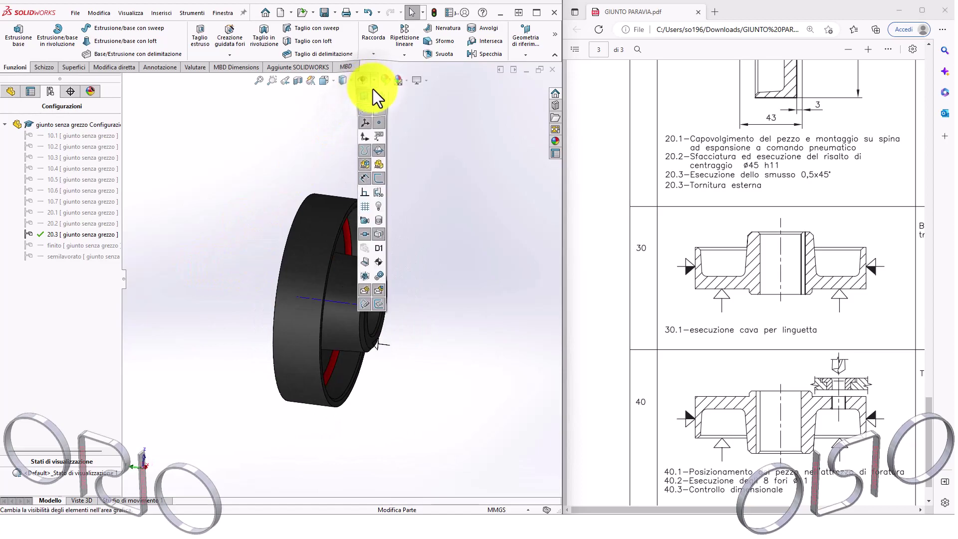
pyautogui.moveTo(404, 305); pyautogui.dragTo(396, 297, button='middle')
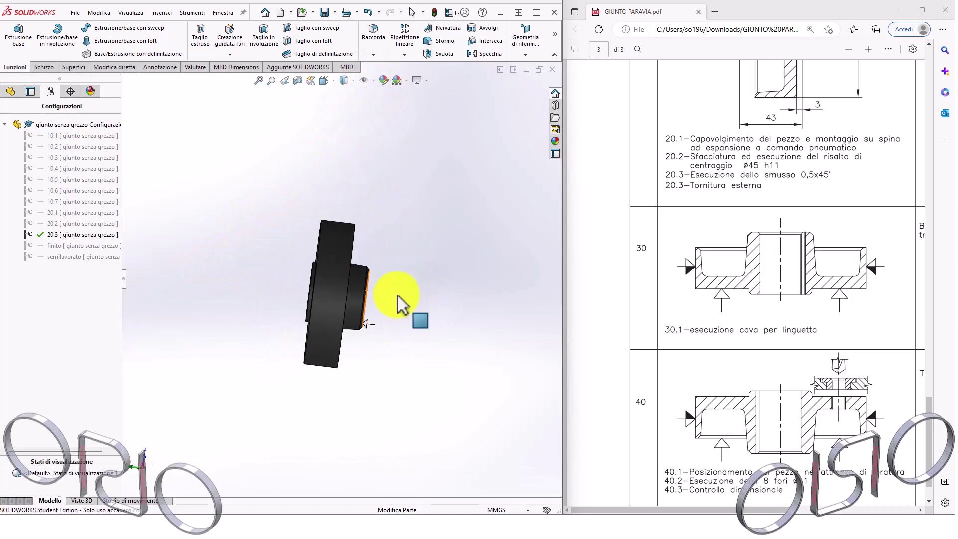
pyautogui.doubleClick(88, 223)
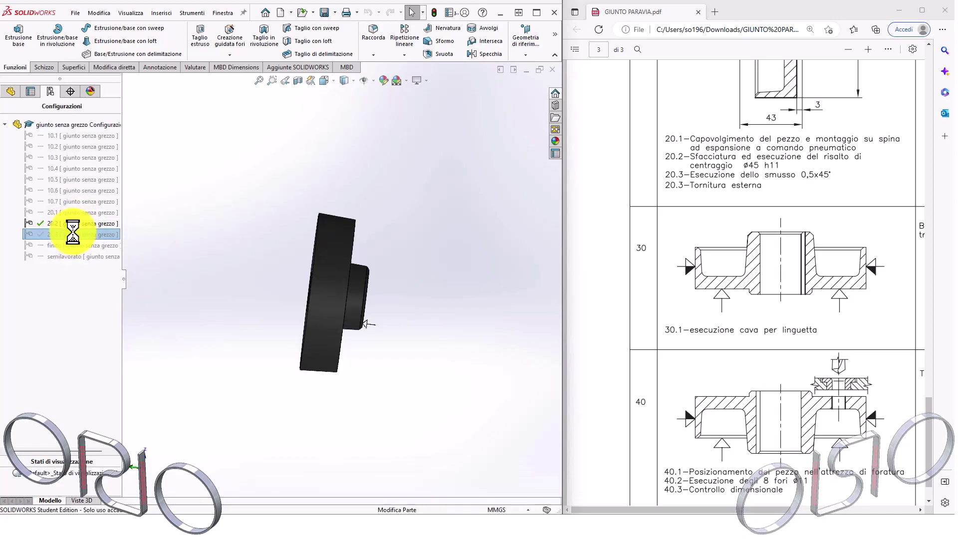
pyautogui.moveTo(284, 278)
pyautogui.mouseDown(button='middle')
pyautogui.moveTo(202, 283)
pyautogui.moveTo(316, 242)
pyautogui.moveTo(283, 243)
pyautogui.mouseUp(button='middle')
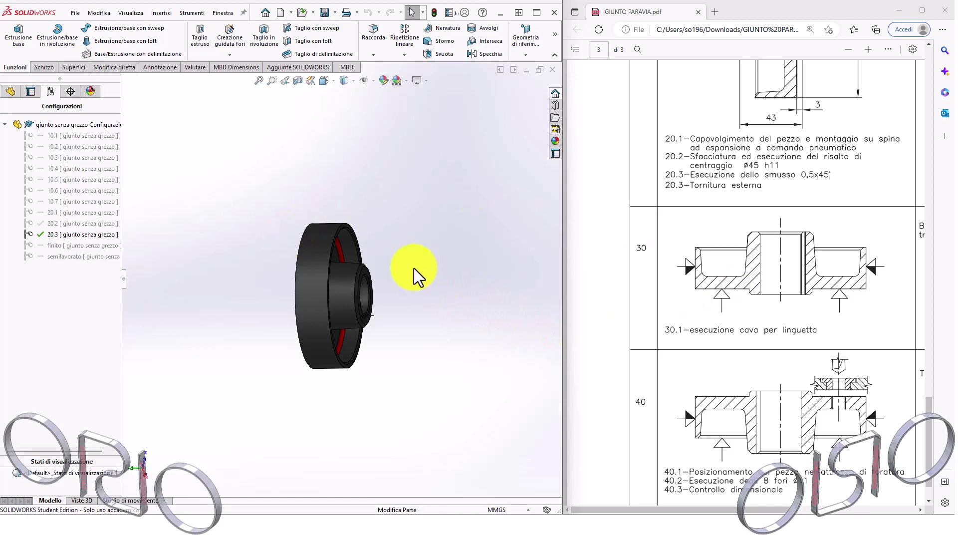
pyautogui.moveTo(417, 271); pyautogui.dragTo(344, 232, button='middle')
pyautogui.scroll(-2, 345, 232)
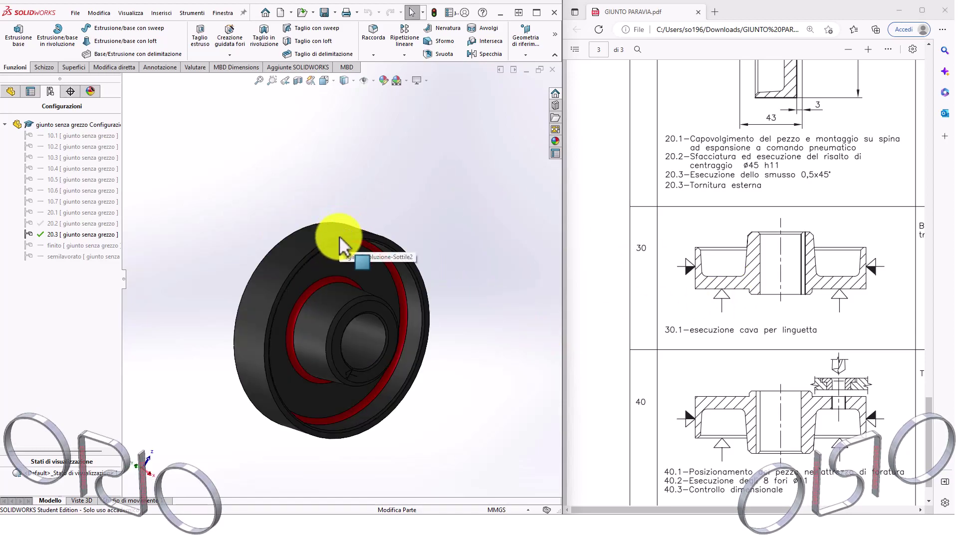
pyautogui.click(338, 236)
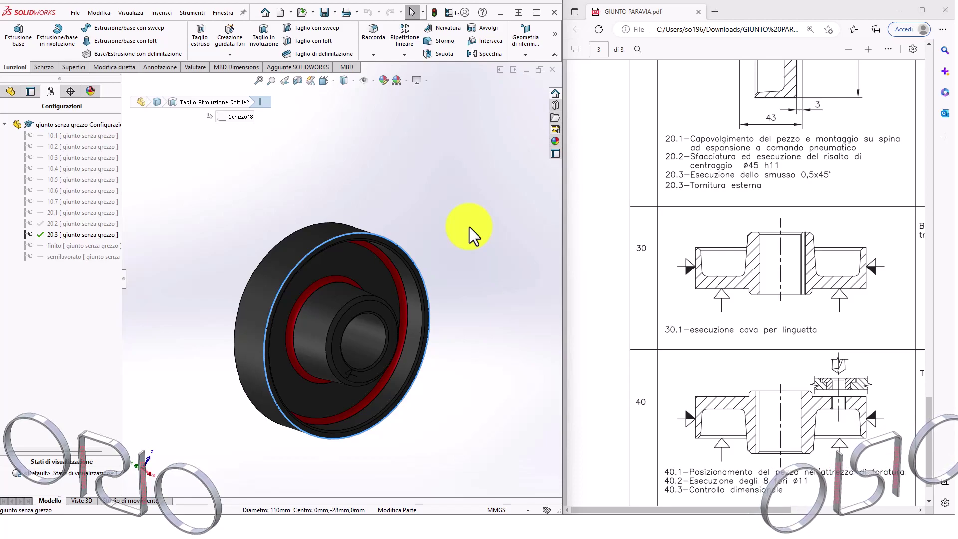
# Scroll GIUNTO PARAVIA.pdf back to page 1, the flange detail drawing with ø100, ø75, ø52.
pyautogui.moveTo(925, 415); pyautogui.dragTo(914, 80)
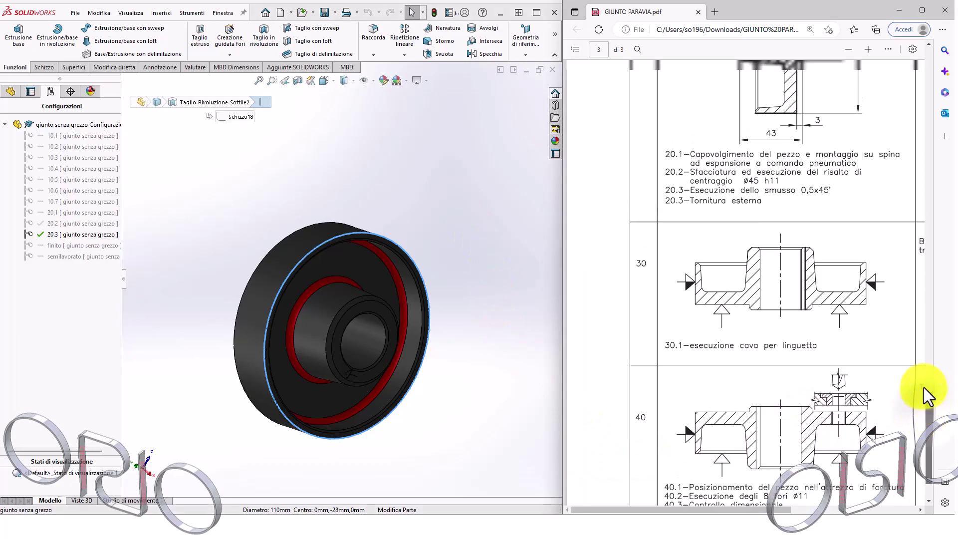
pyautogui.scroll(1, 913, 79)
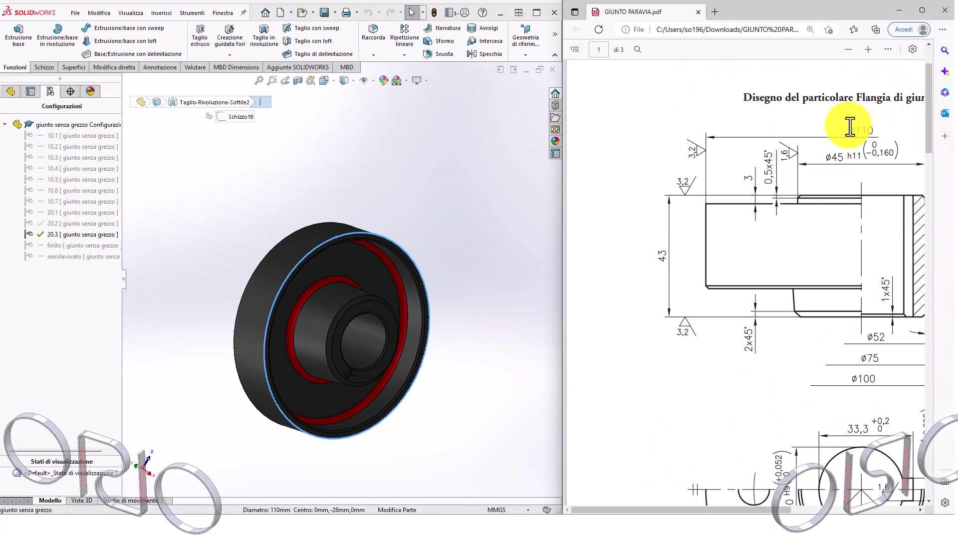